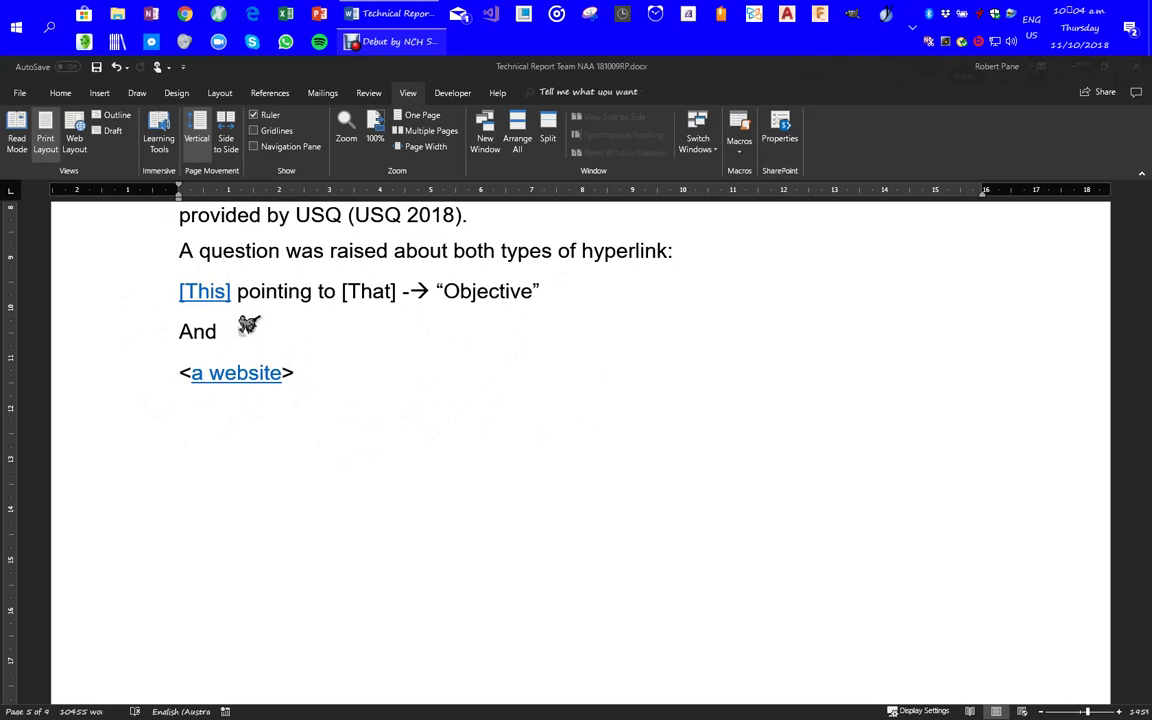
Step: Follow the [This] hyperlink to the Objective heading
click(216, 280)
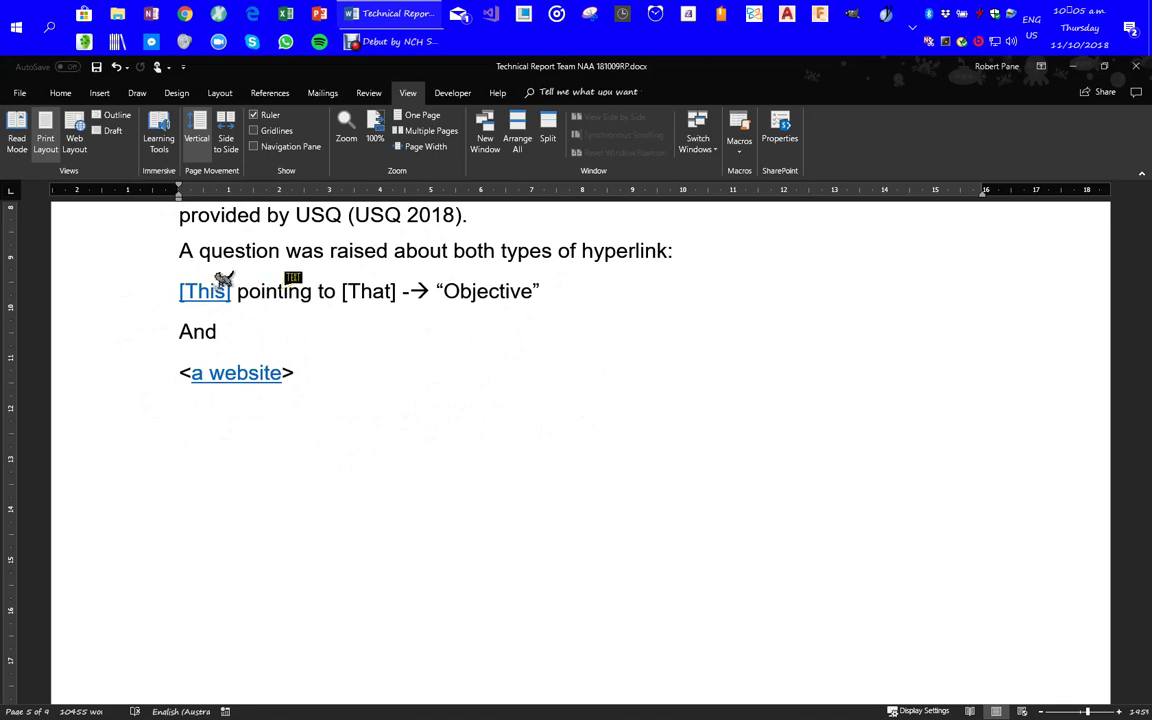
mouse_move(220, 278)
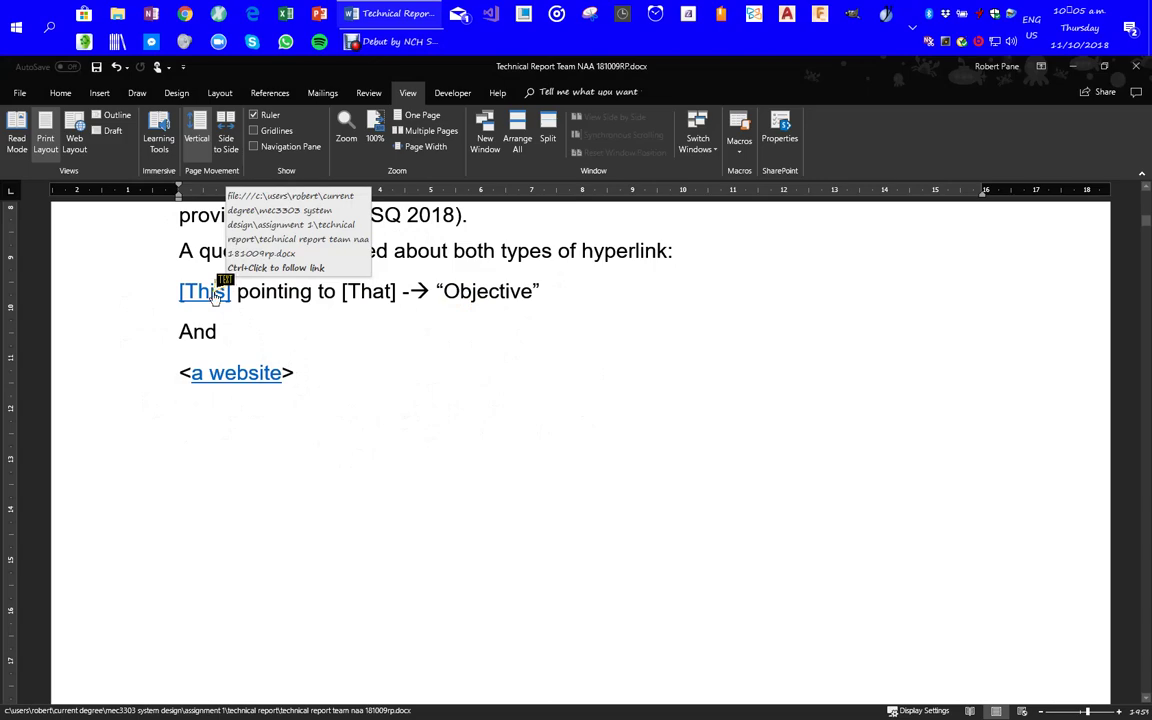
ctrl+click(213, 295)
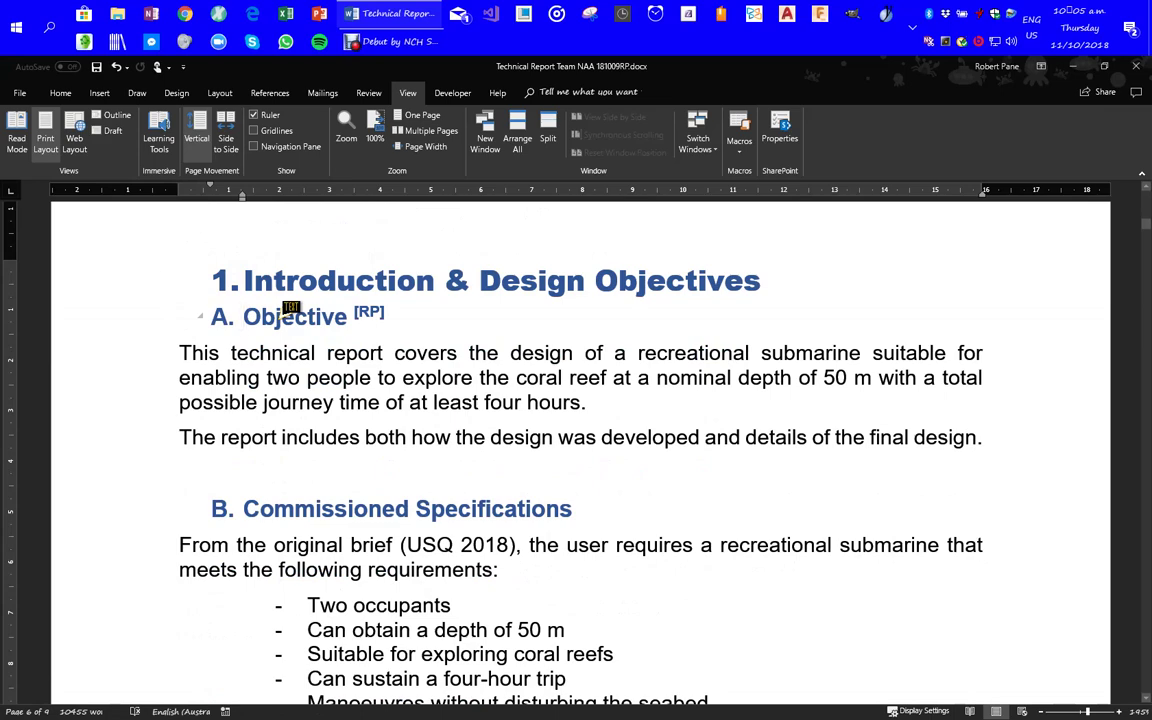
Step: Go back to the hyperlink examples, follow the "a website" link, and close the browser window it opens
scroll(281, 318, up, 10)
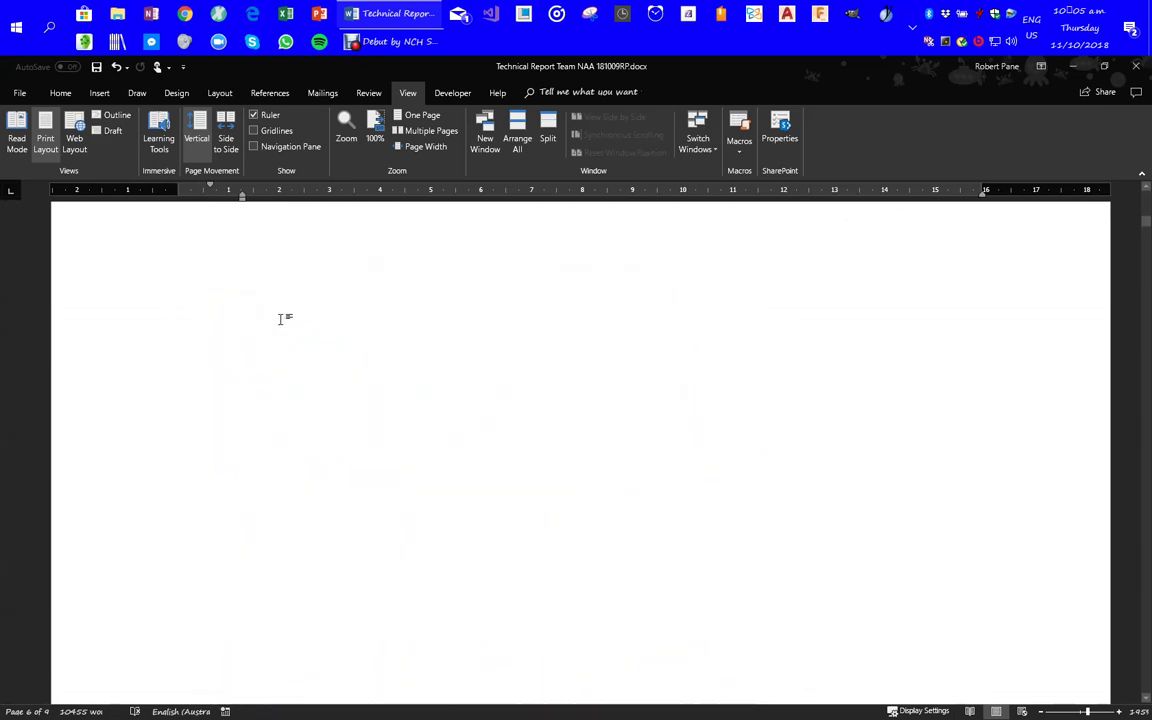
scroll(290, 322, up, 3)
scroll(298, 340, down, 2)
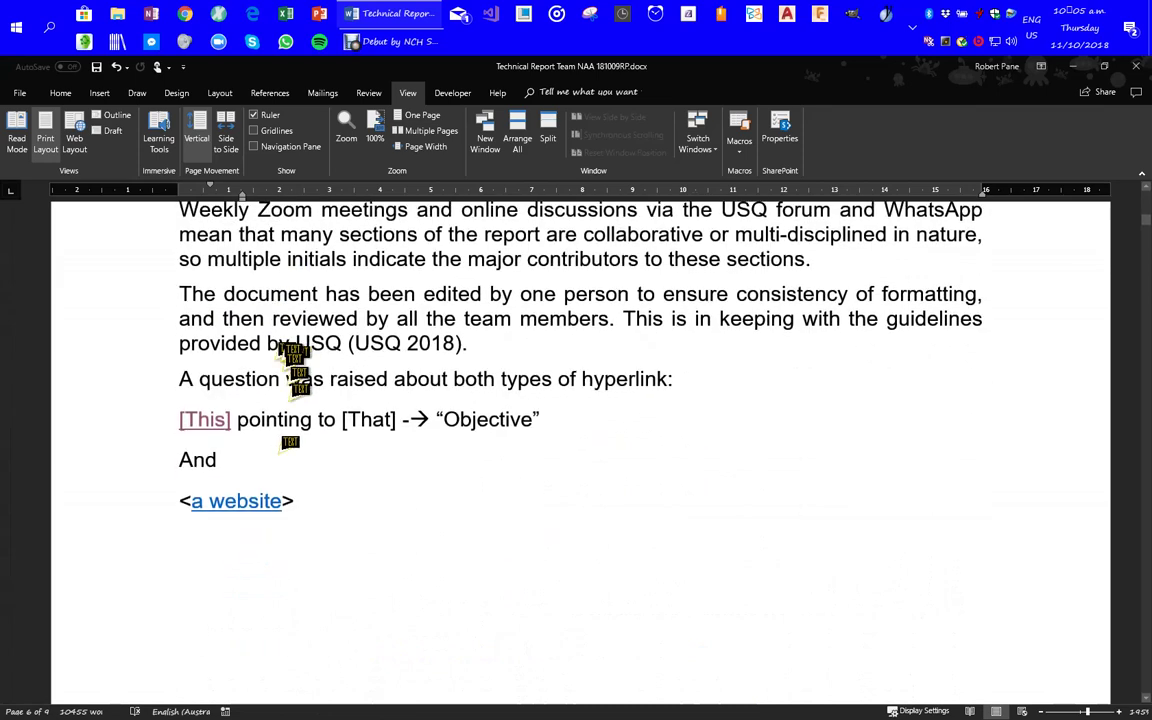
ctrl+click(250, 505)
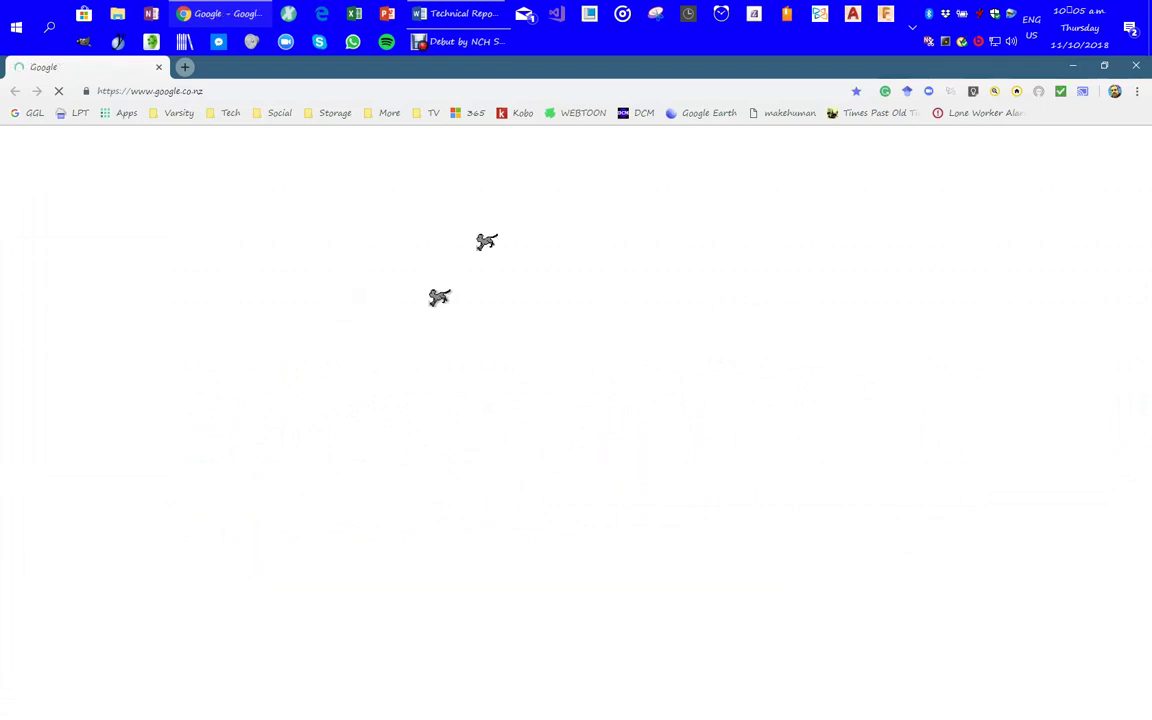
click(1137, 65)
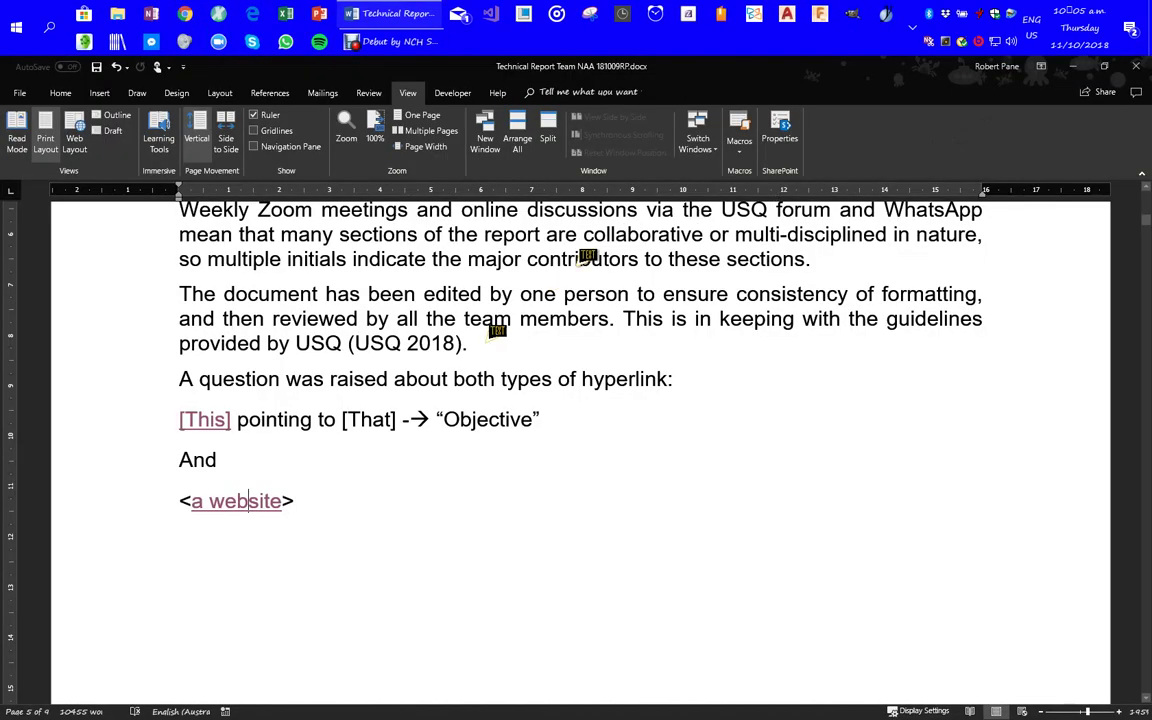
Step: Find the air consumption table, Table 2.1, and select its entire caption line
scroll(368, 460, up, 3)
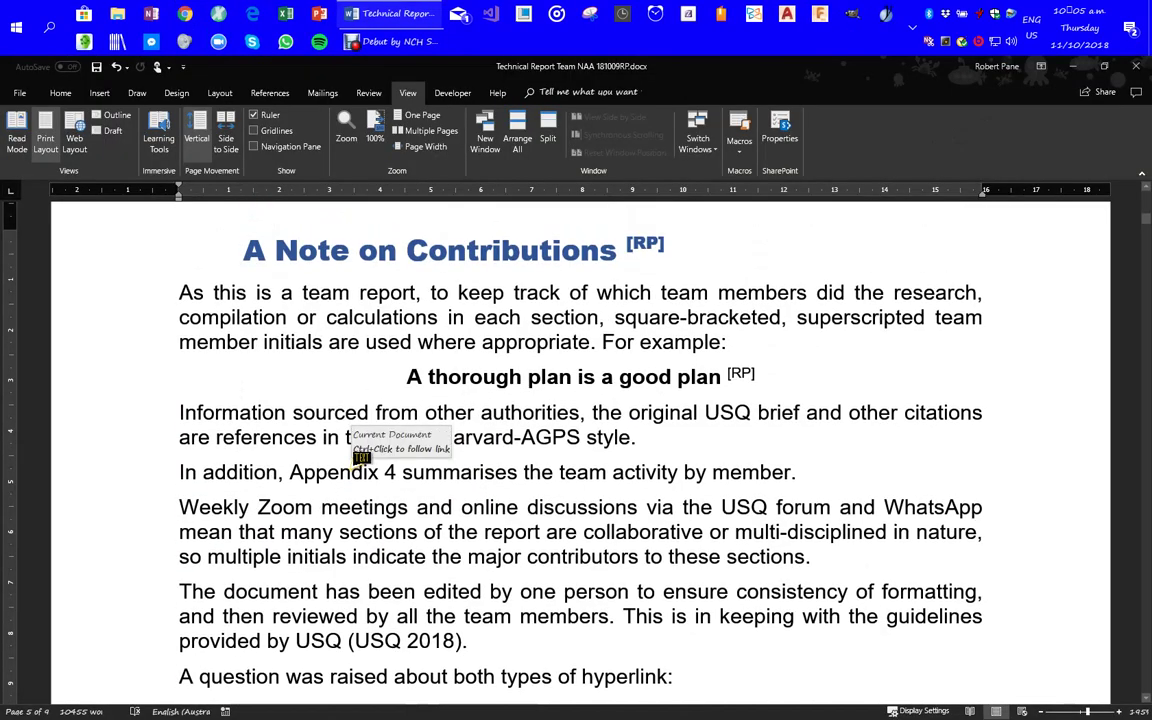
scroll(362, 457, down, 15)
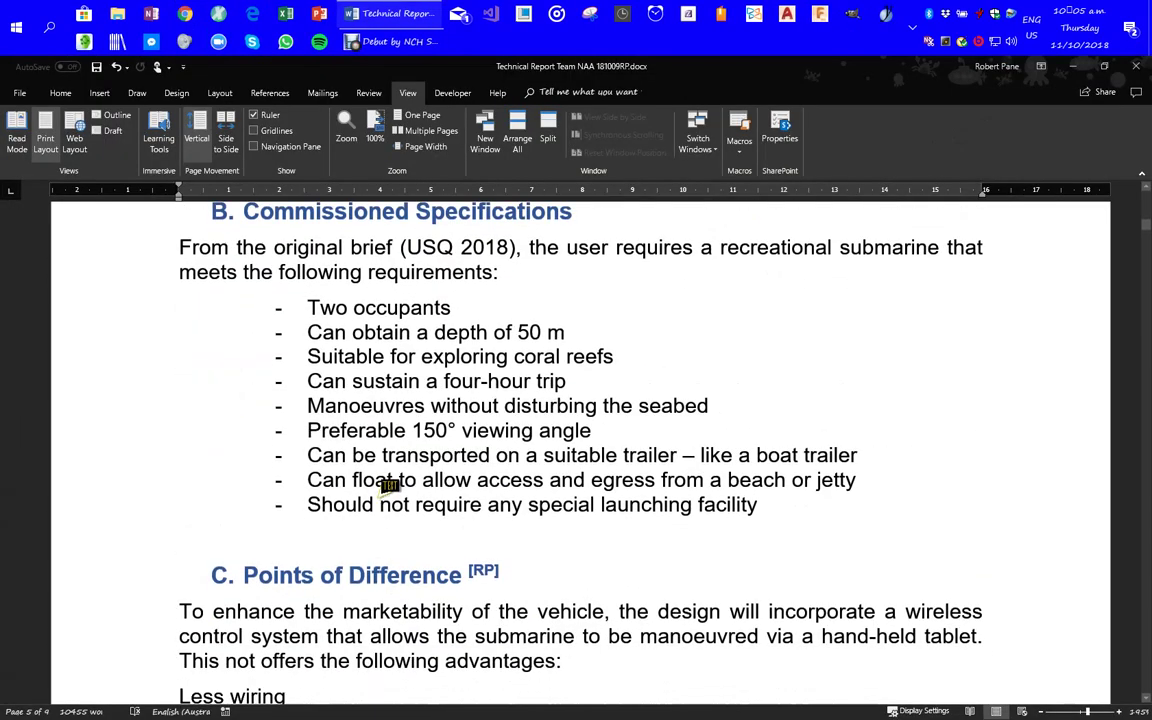
scroll(390, 487, down, 15)
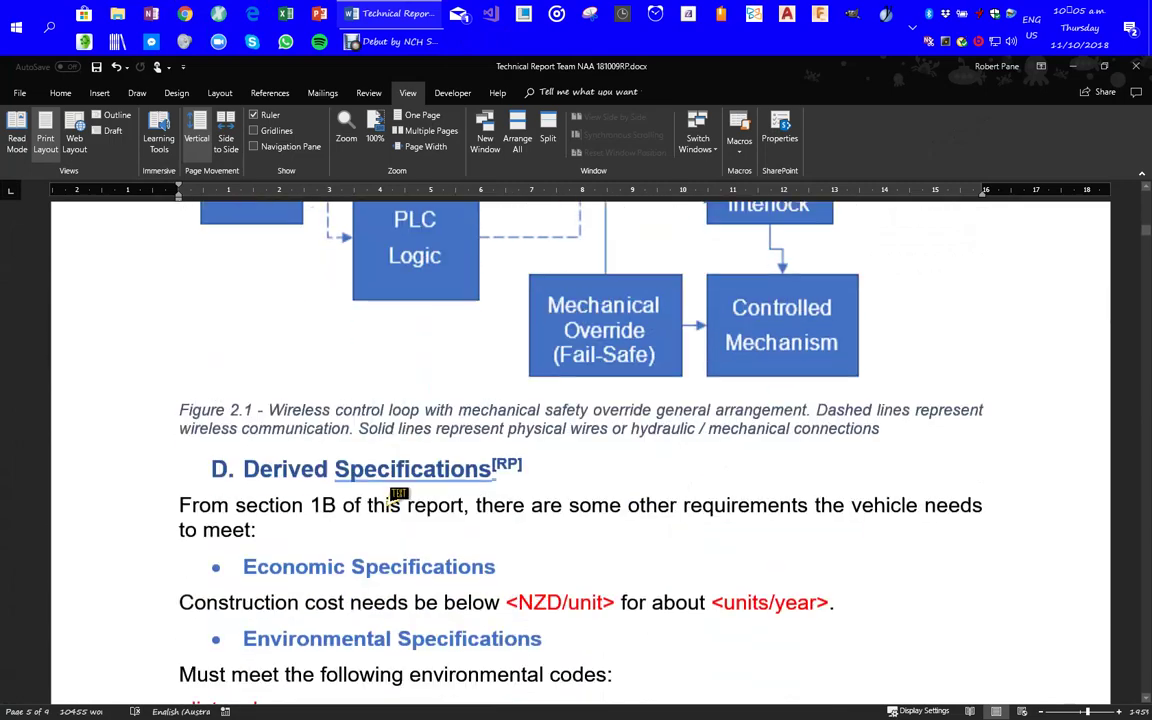
scroll(398, 494, down, 9)
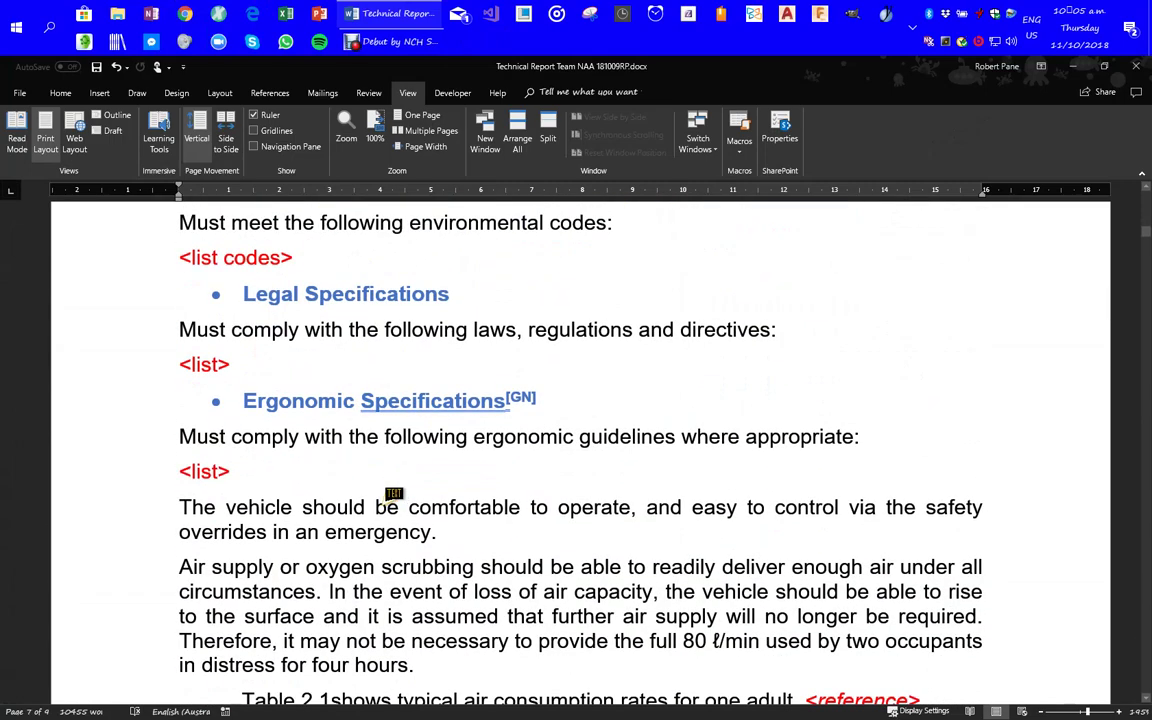
scroll(392, 492, down, 15)
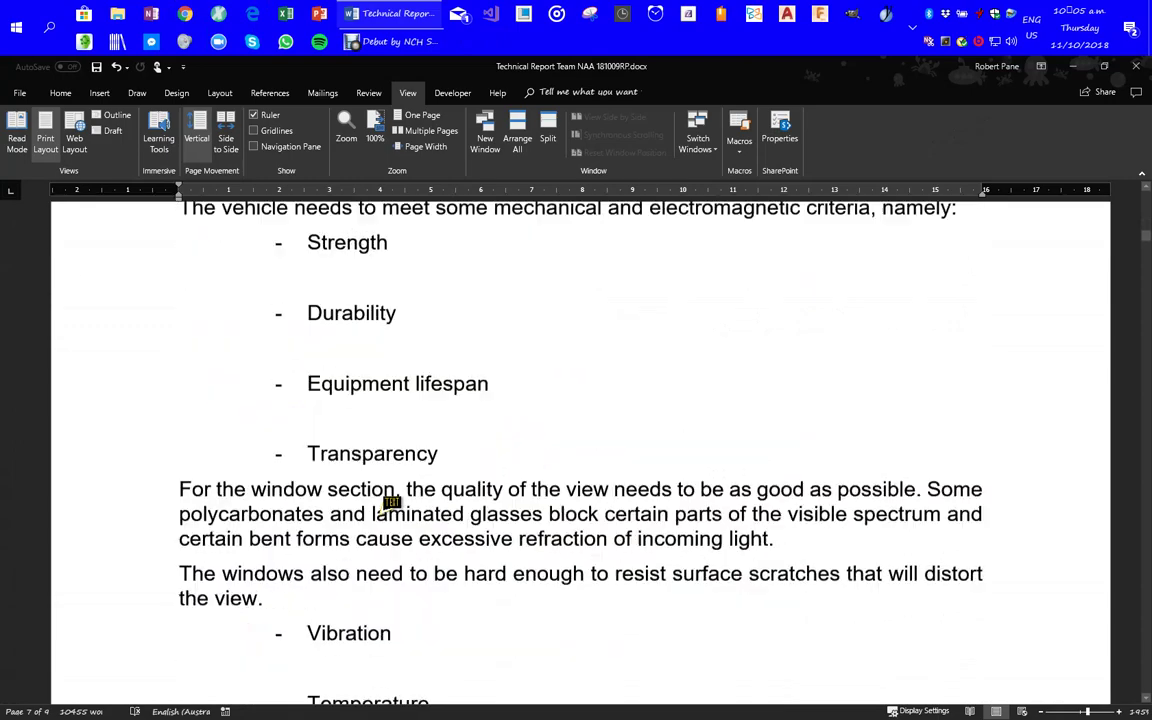
scroll(394, 506, up, 14)
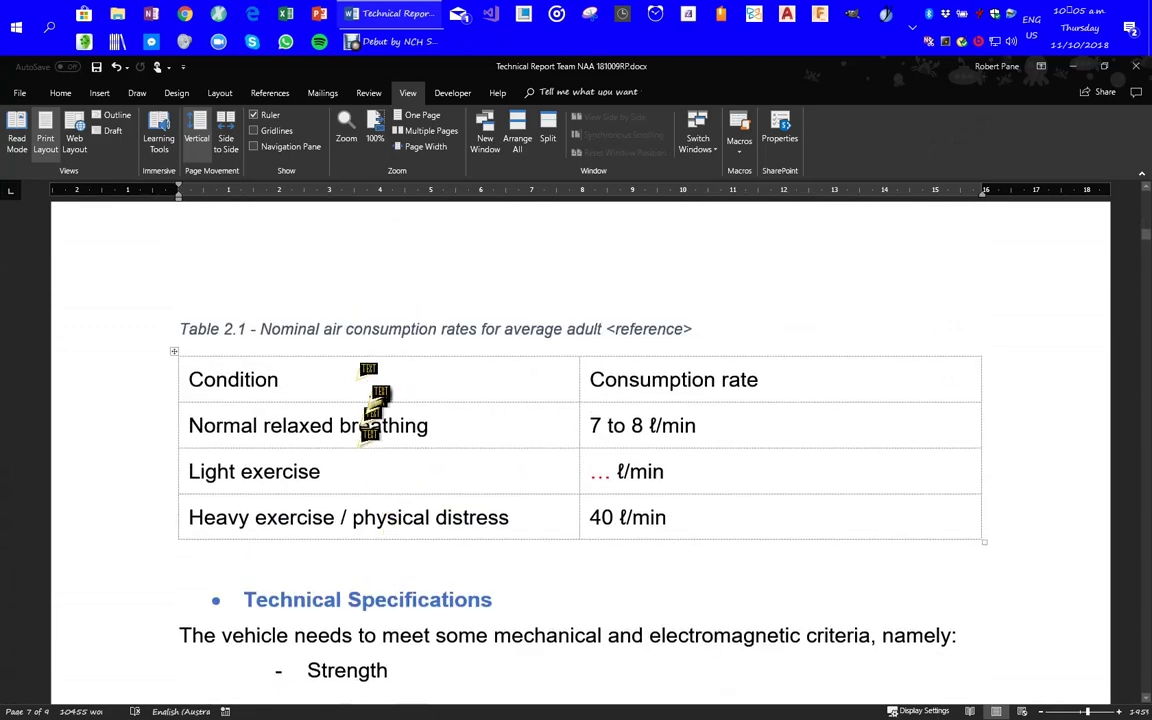
click(370, 393)
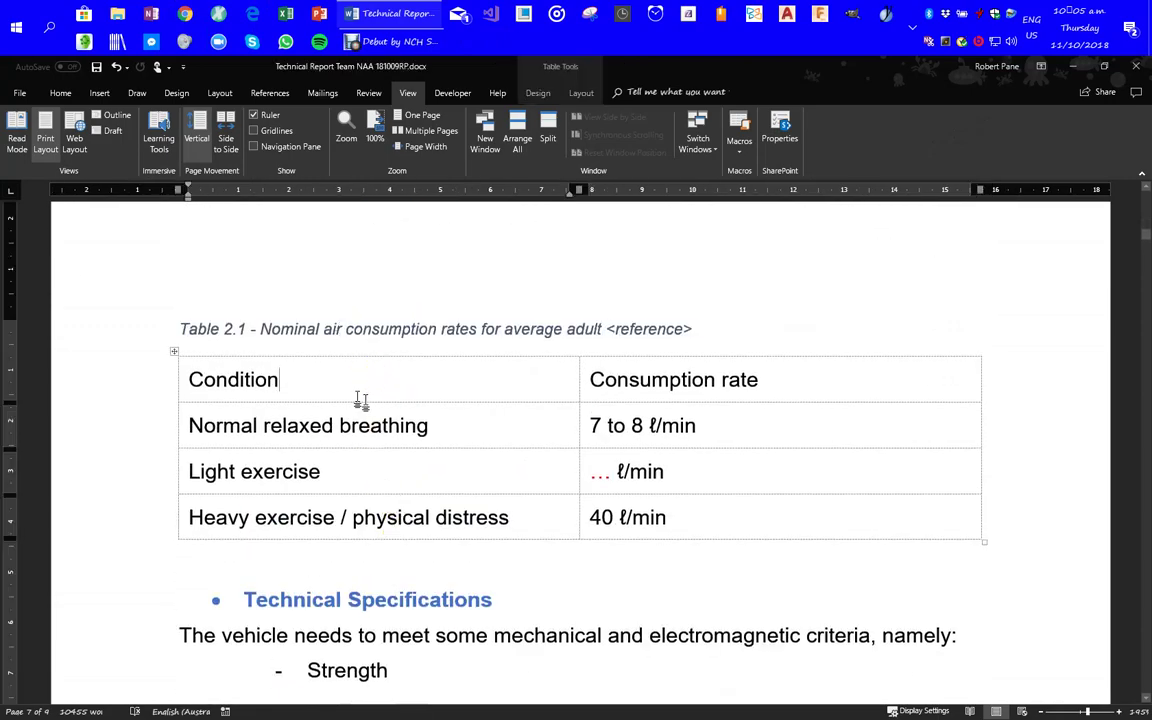
click(345, 329)
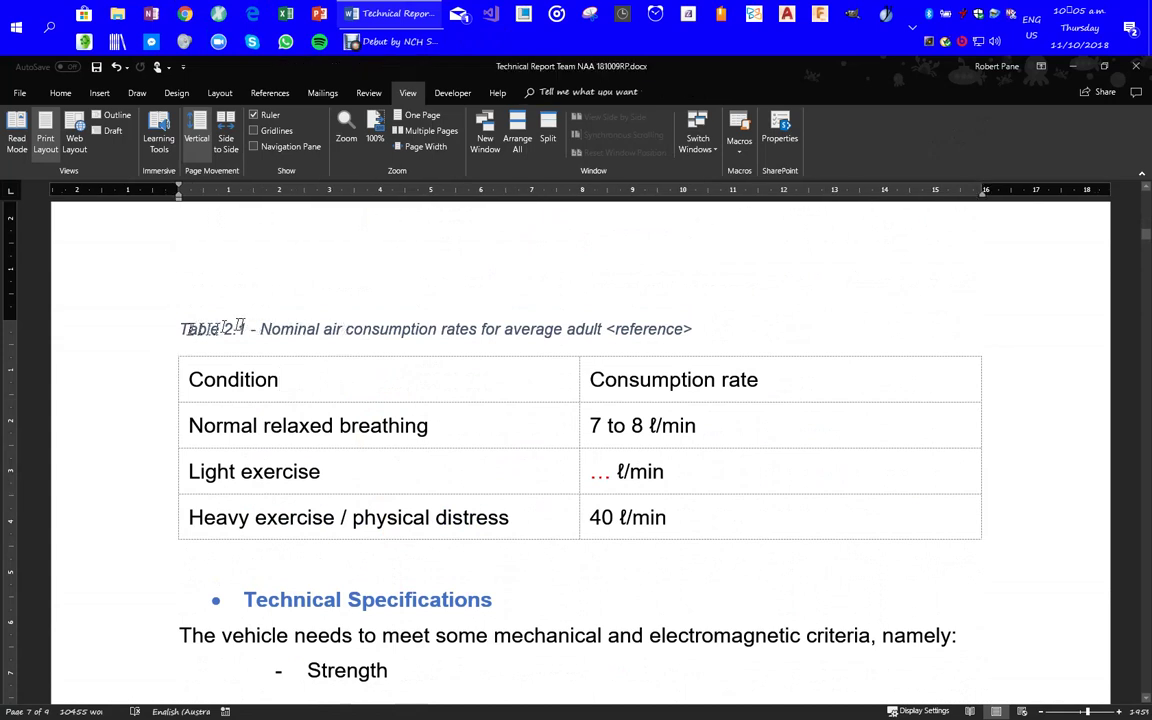
drag(205, 329, 699, 326)
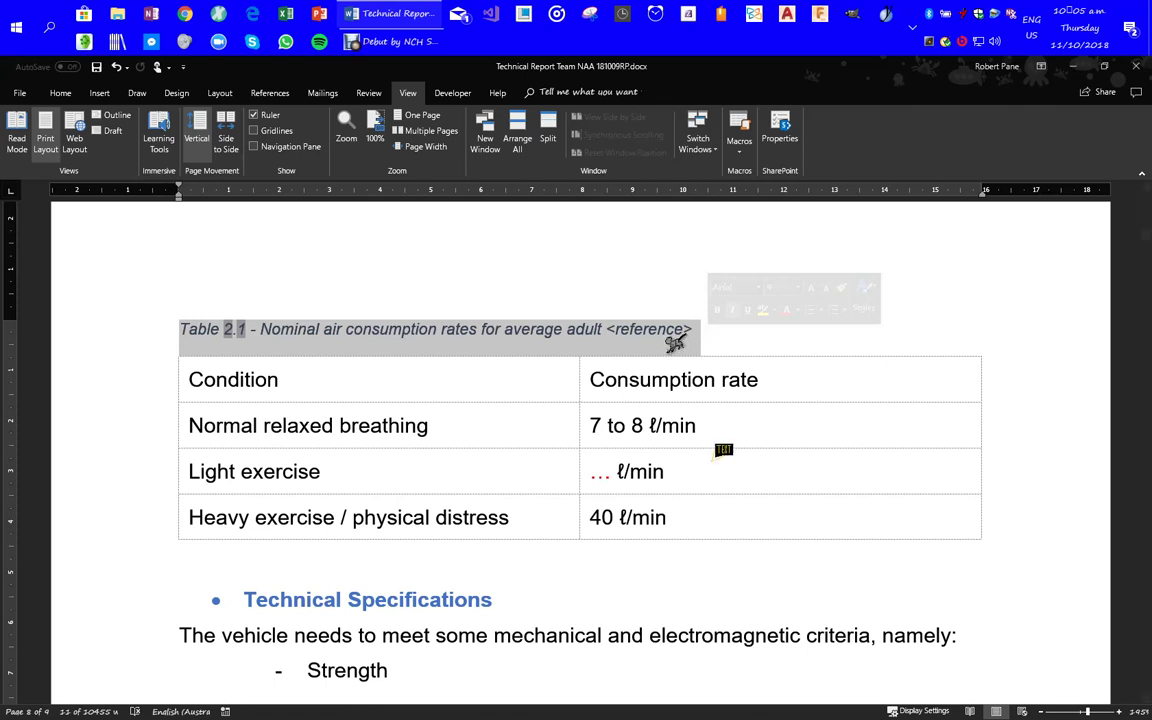
Step: Check the context commands offered for the table cells and for the Table 2.1 caption, leaving without choosing any
right_click(714, 425)
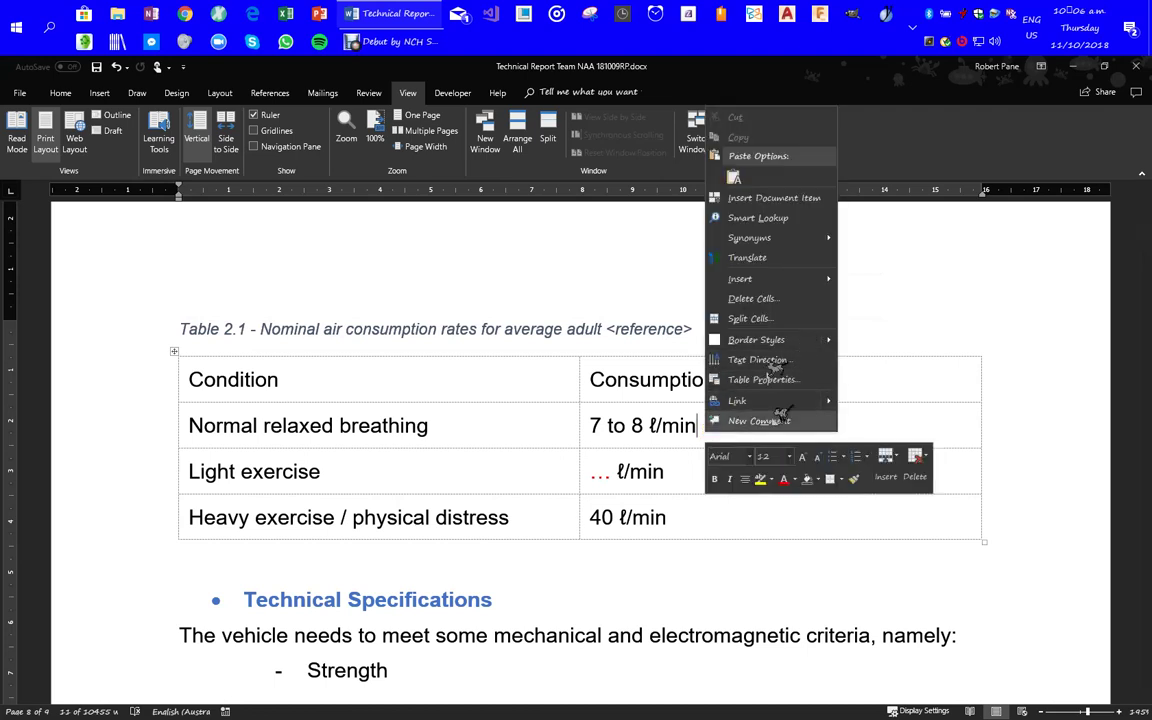
click(947, 305)
right_click(862, 369)
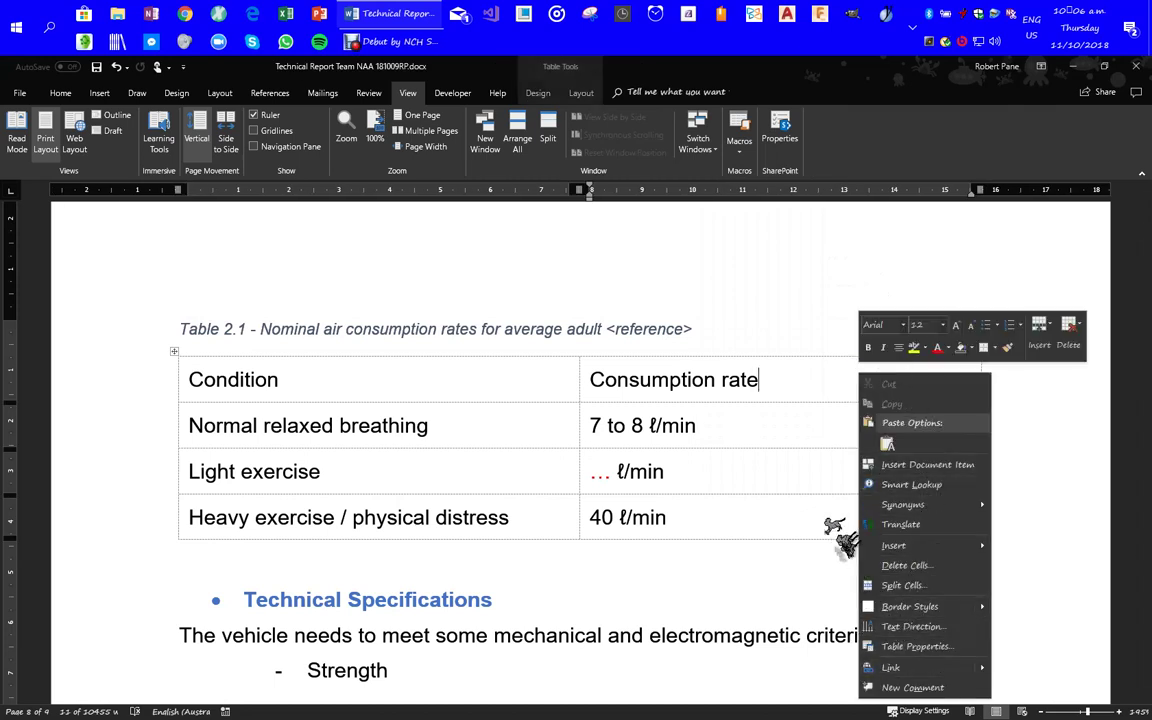
right_click(793, 348)
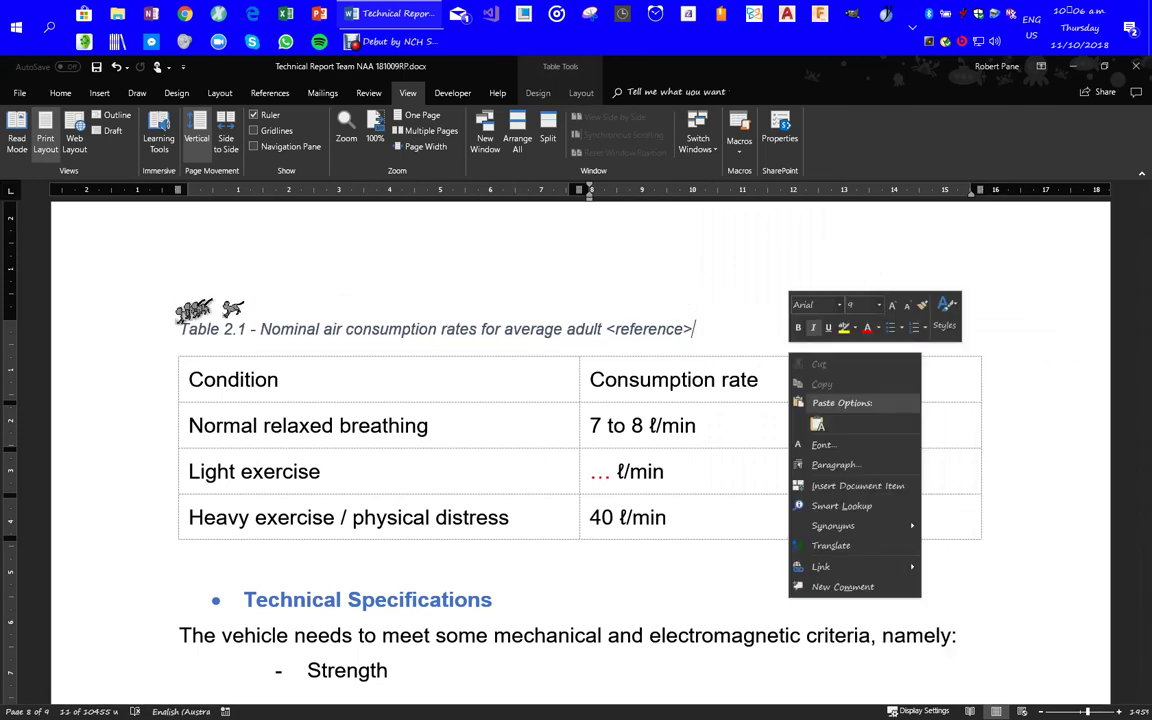
scroll(254, 320, up, 10)
scroll(318, 398, up, 15)
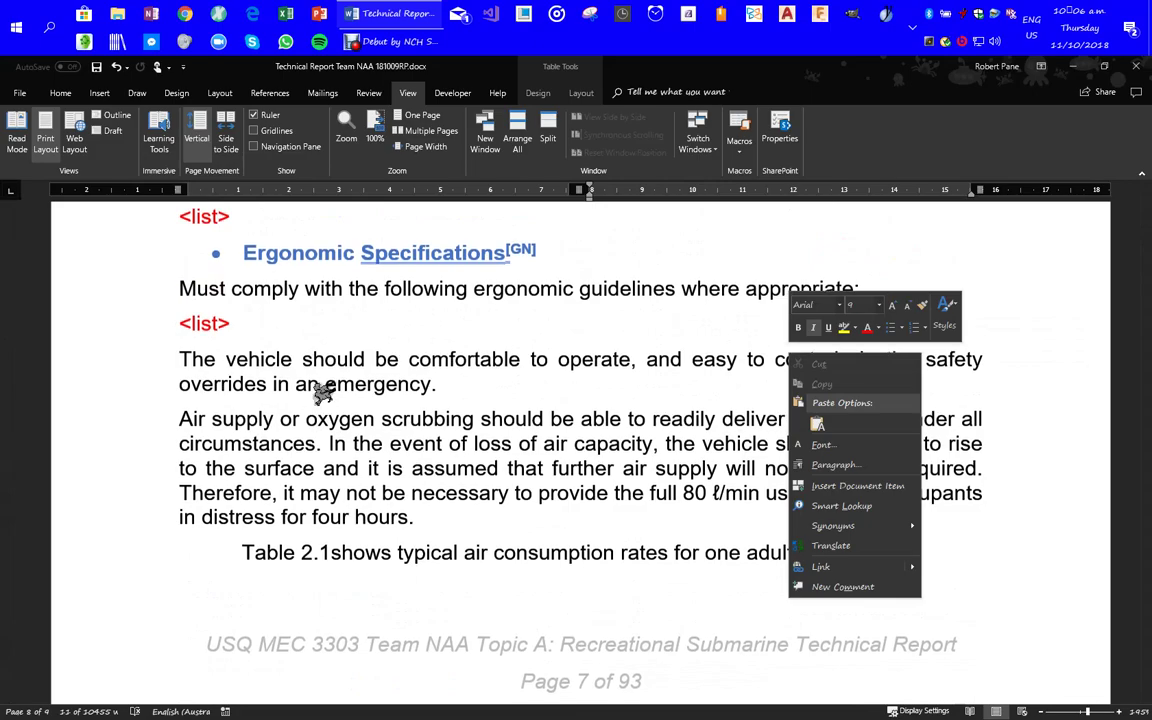
scroll(335, 392, up, 10)
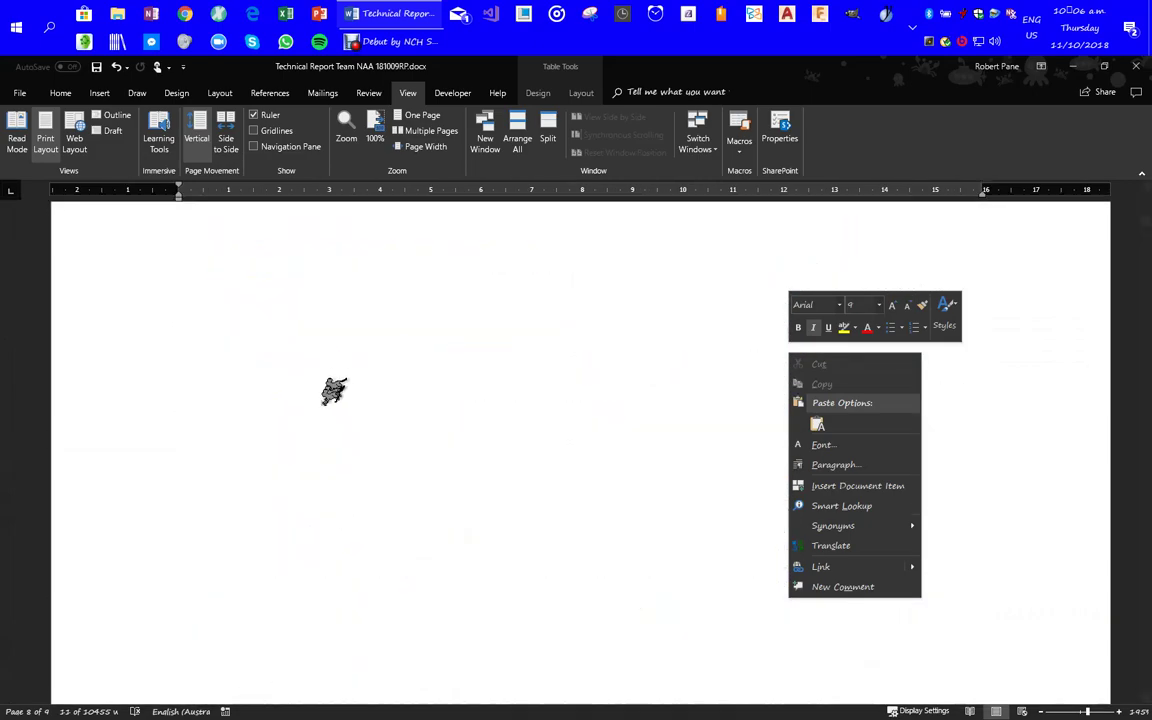
scroll(329, 405, down, 5)
key(Escape)
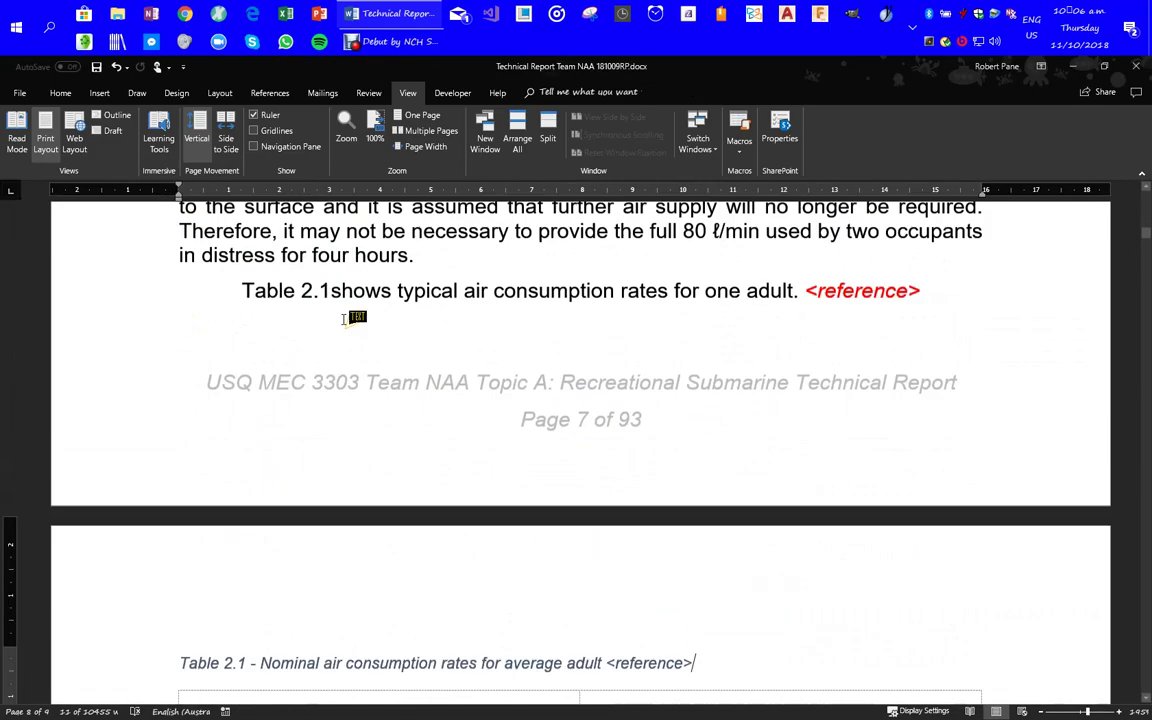
Step: Add blank lines below the "a website" hyperlink on the contributions page
scroll(360, 329, up, 2)
scroll(368, 329, down, 4)
scroll(358, 354, down, 4)
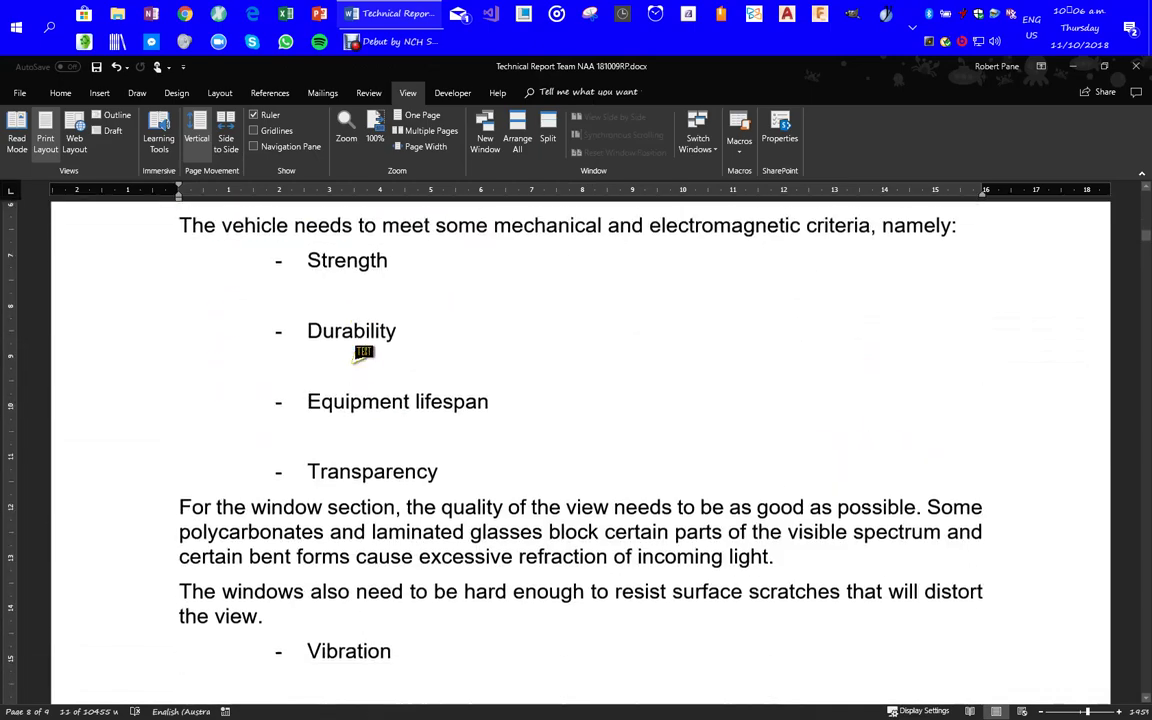
scroll(330, 352, up, 12)
scroll(361, 363, down, 6)
scroll(361, 363, up, 10)
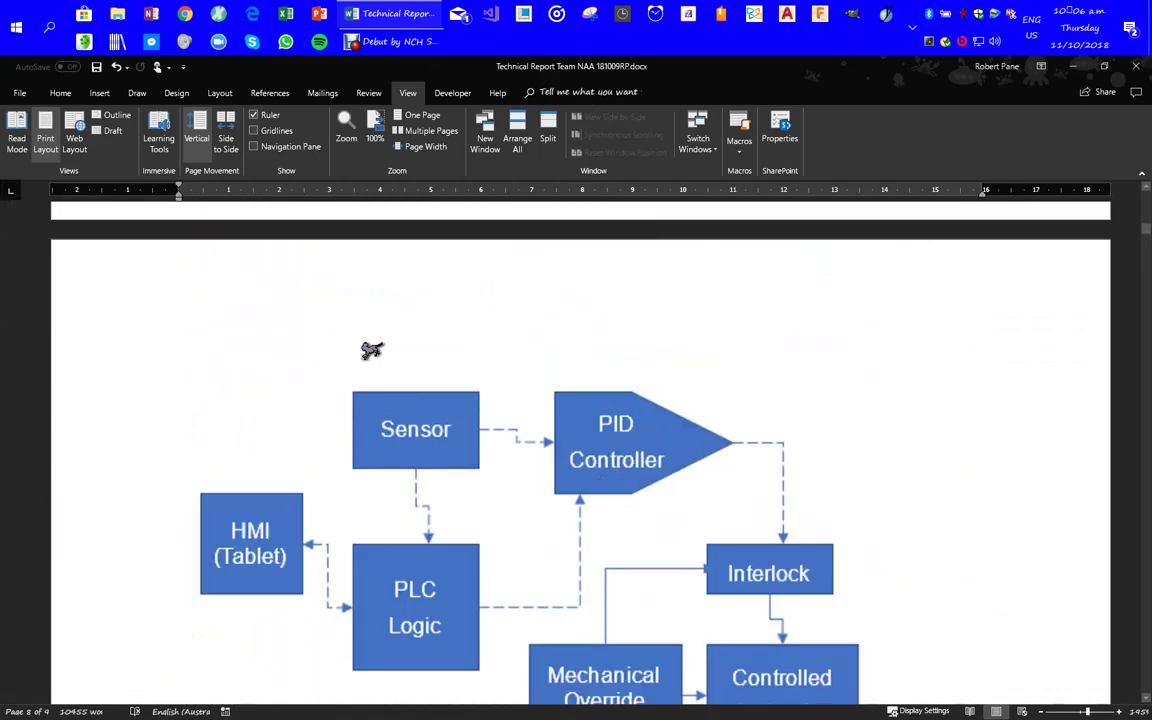
scroll(360, 365, up, 15)
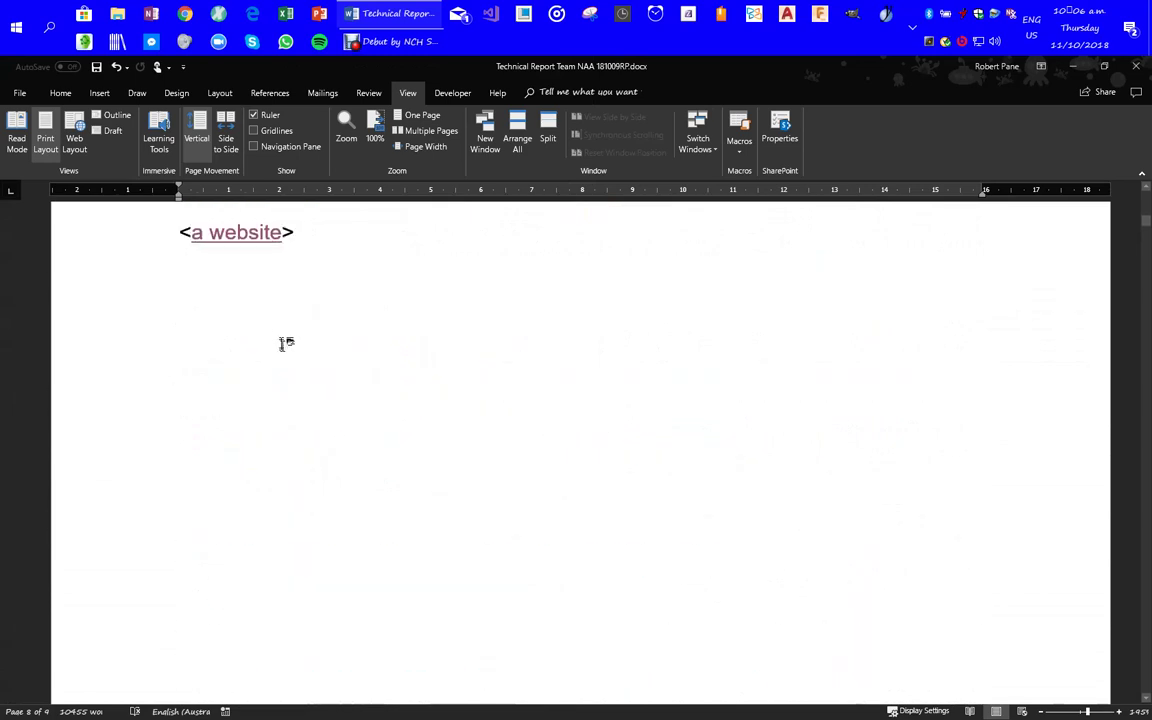
click(262, 312)
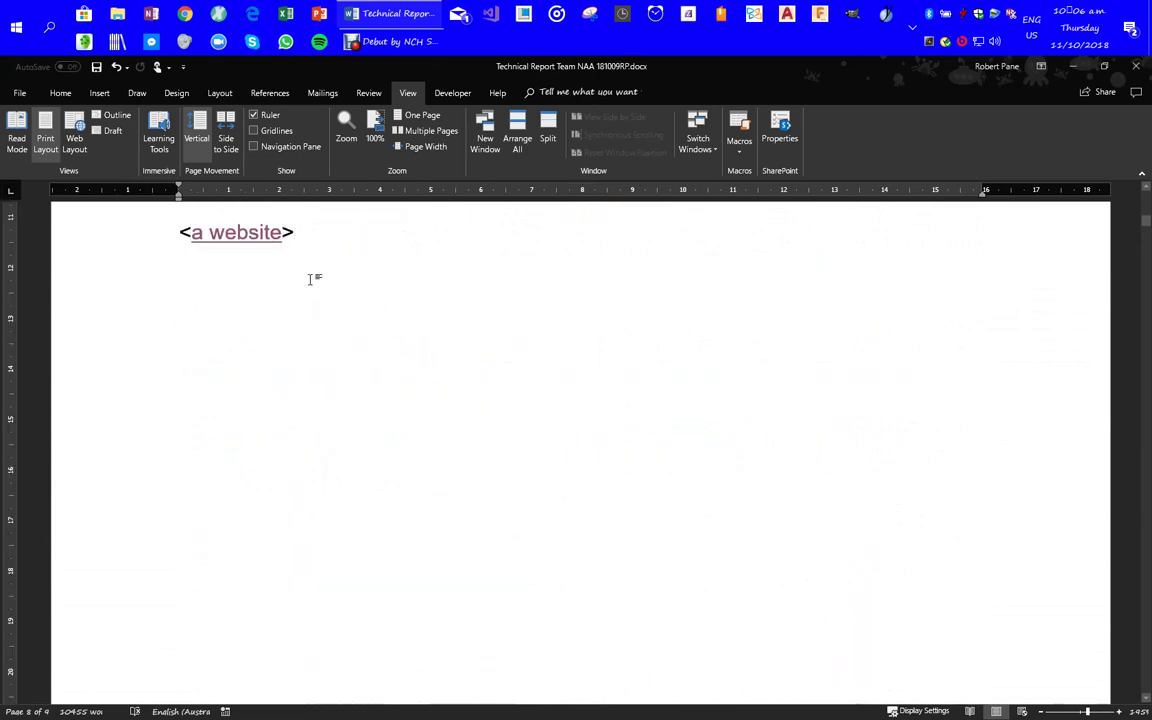
key(Return)
key(Return)
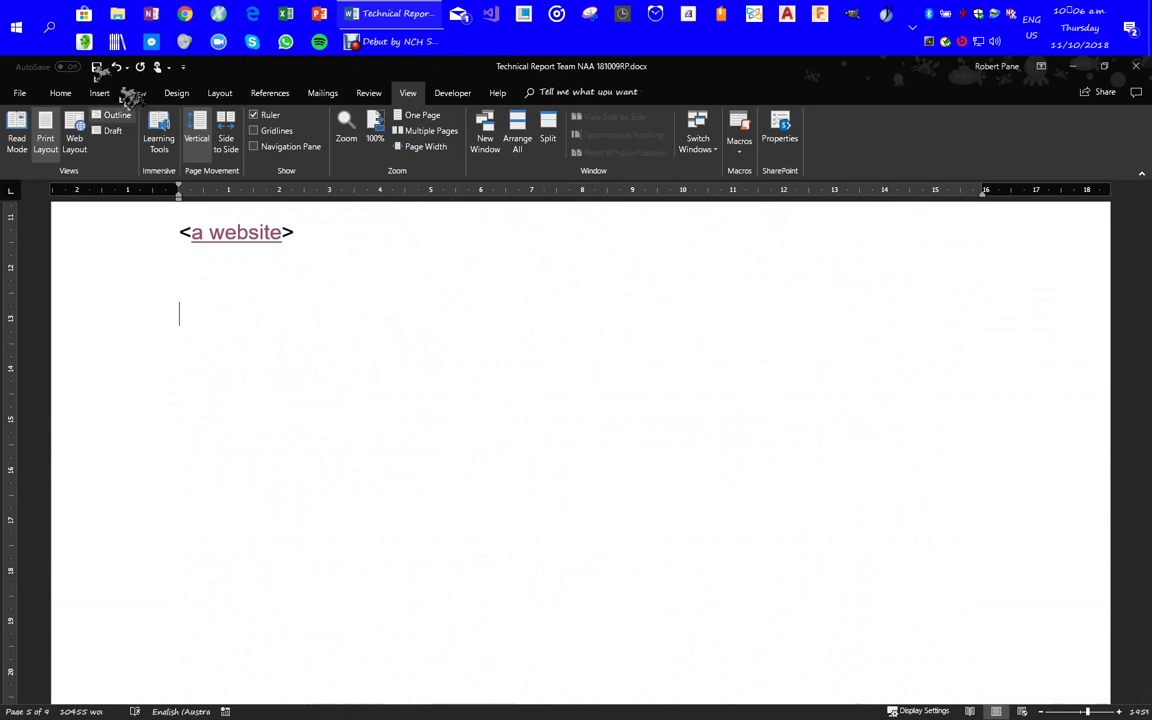
Step: Insert the picture 20171103_173024.jpg from the GOT folder in Pictures at the new blank line
click(100, 92)
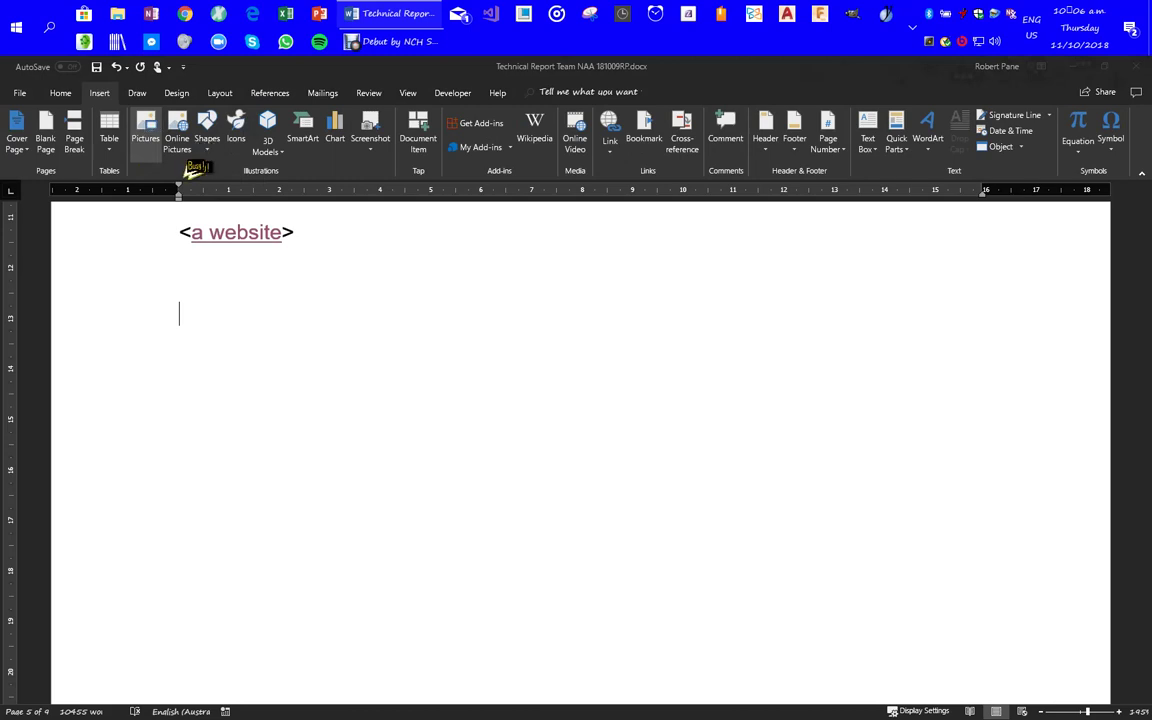
click(147, 138)
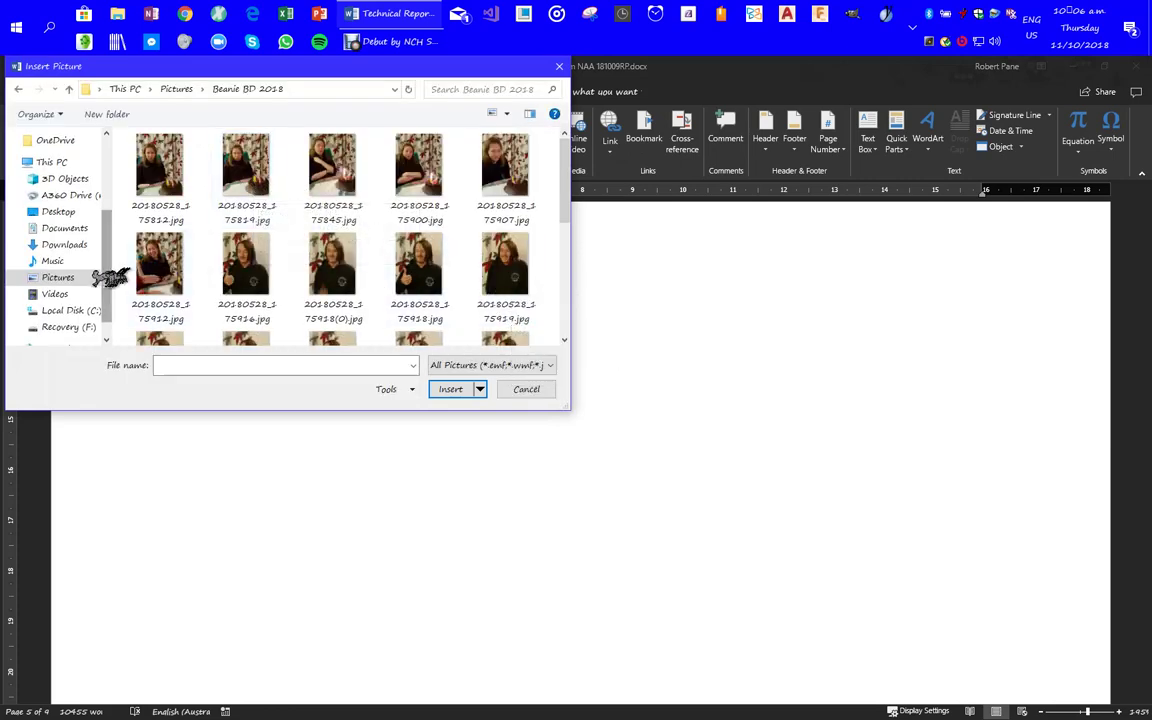
scroll(568, 296, down, 10)
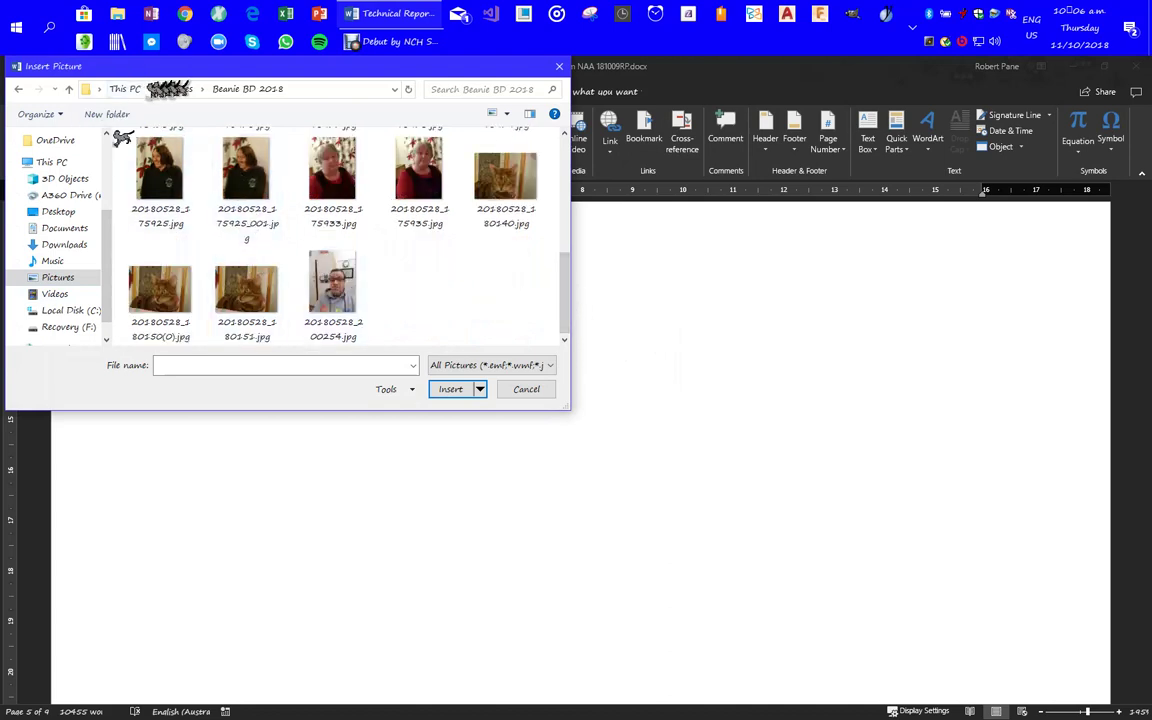
click(54, 279)
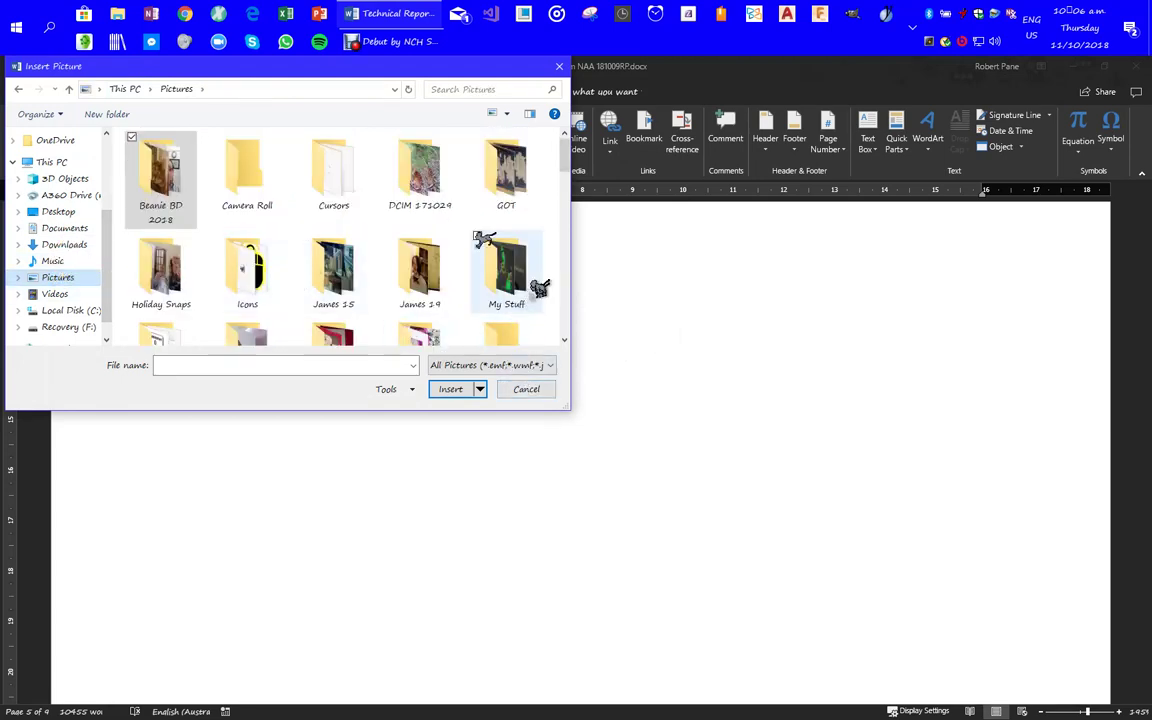
click(259, 173)
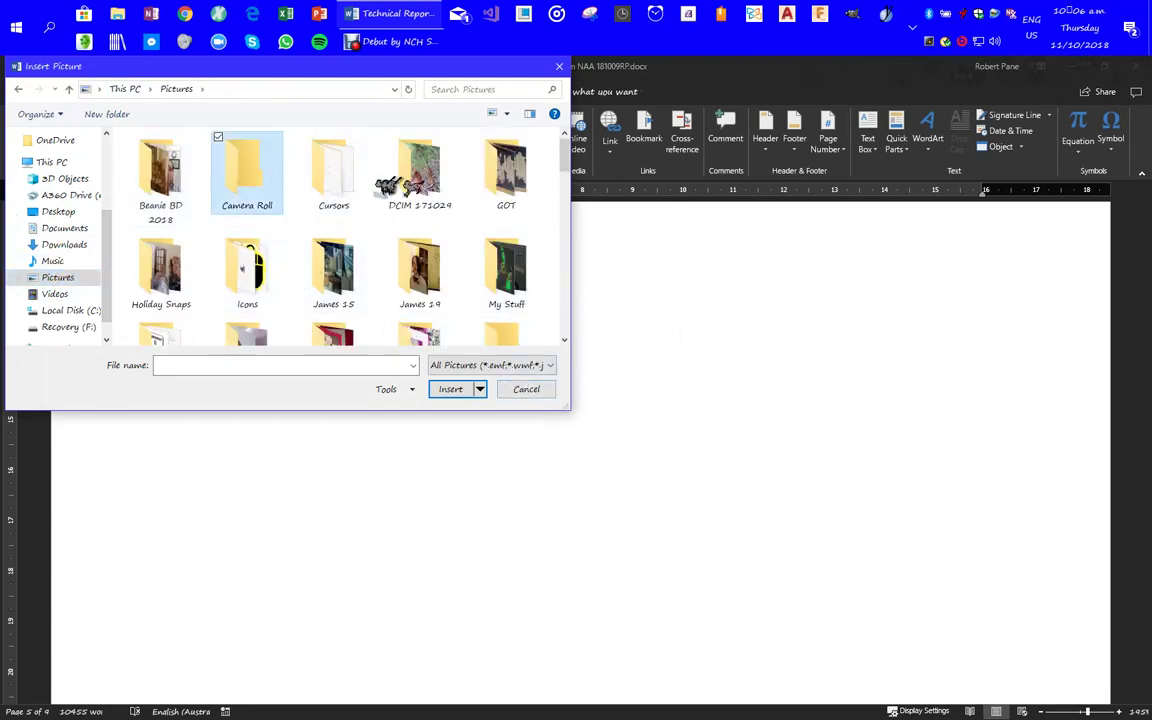
click(522, 184)
double_click(514, 180)
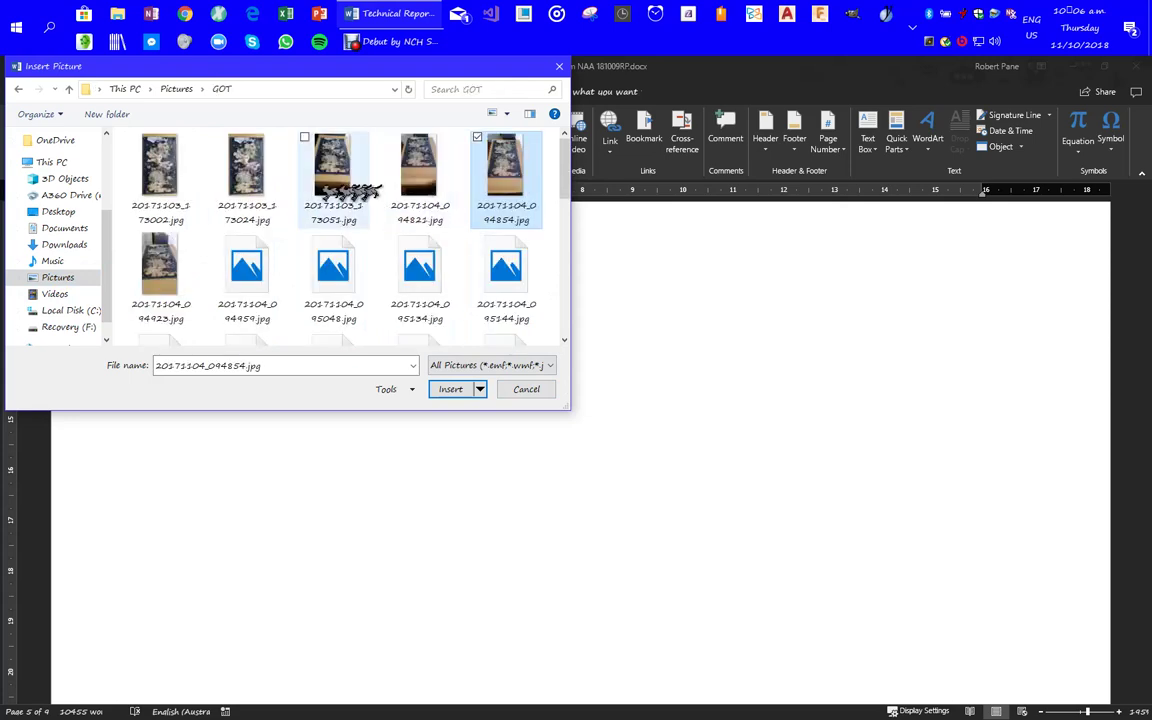
click(255, 167)
double_click(255, 167)
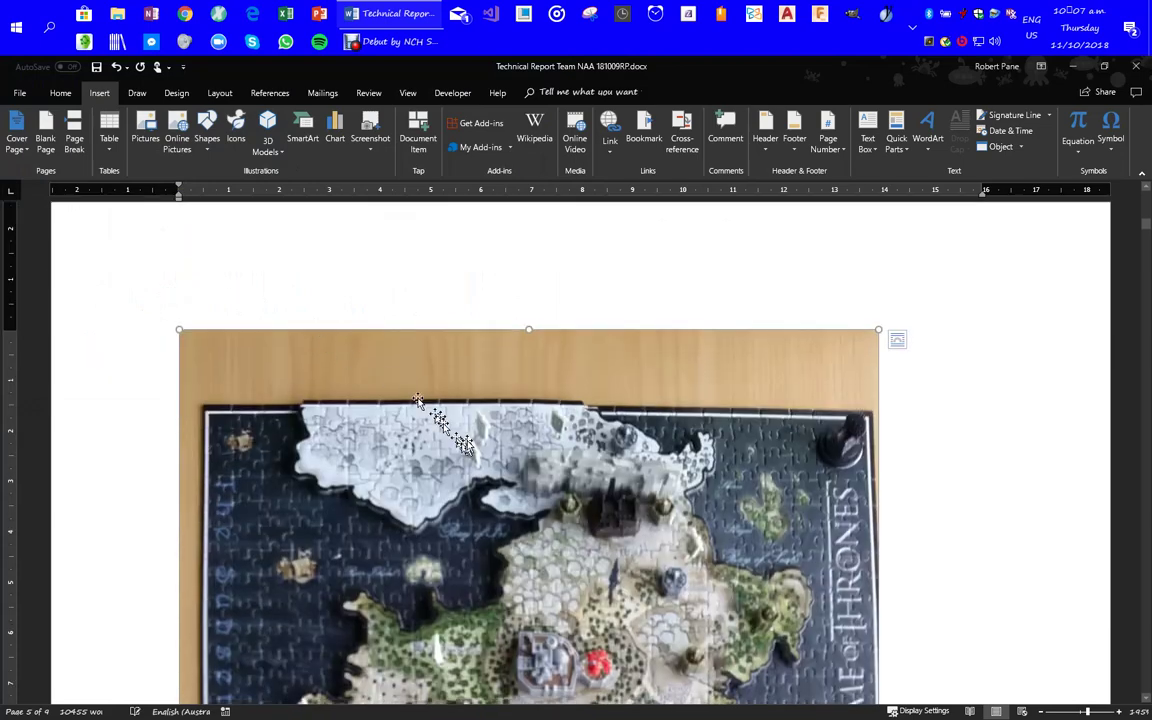
Step: Insert a caption with the Figure label below the Game of Thrones puzzle picture, leaving its description blank
click(477, 460)
right_click(479, 462)
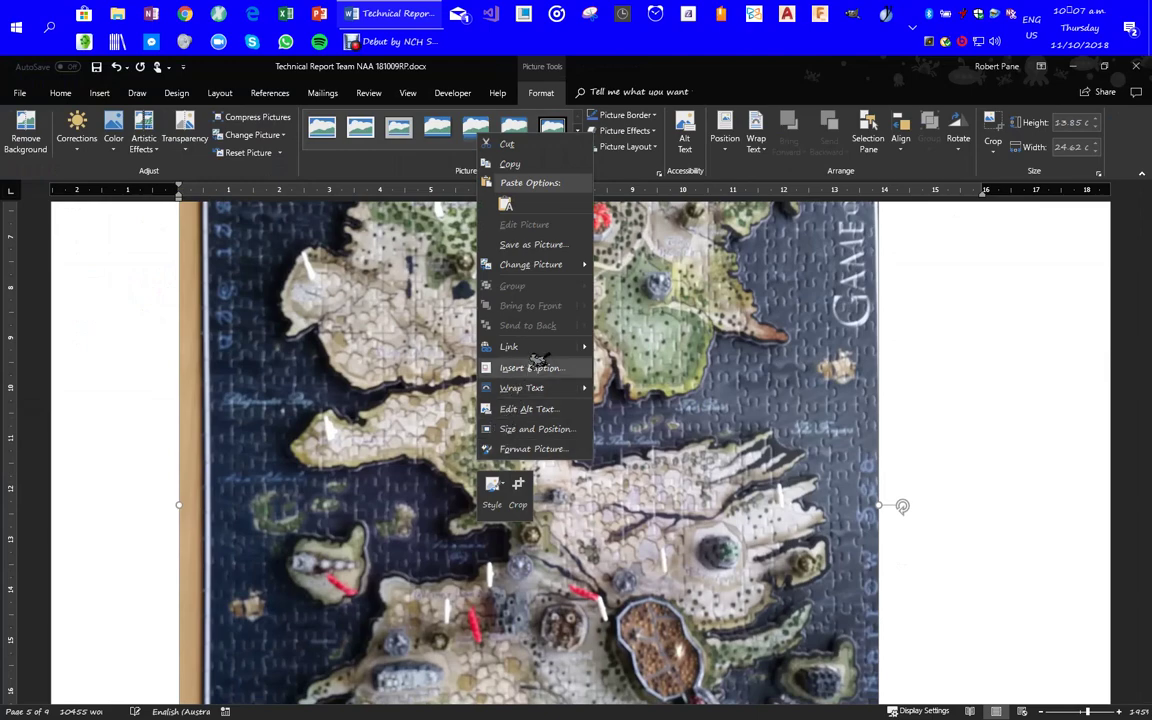
click(538, 366)
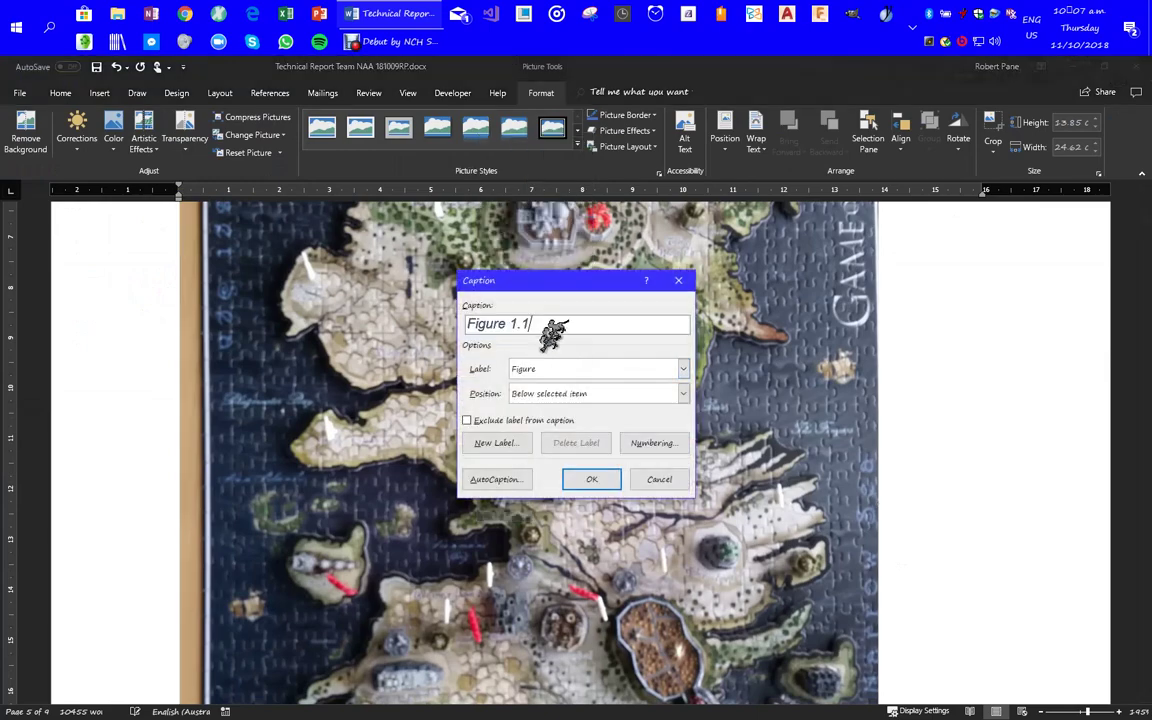
click(683, 369)
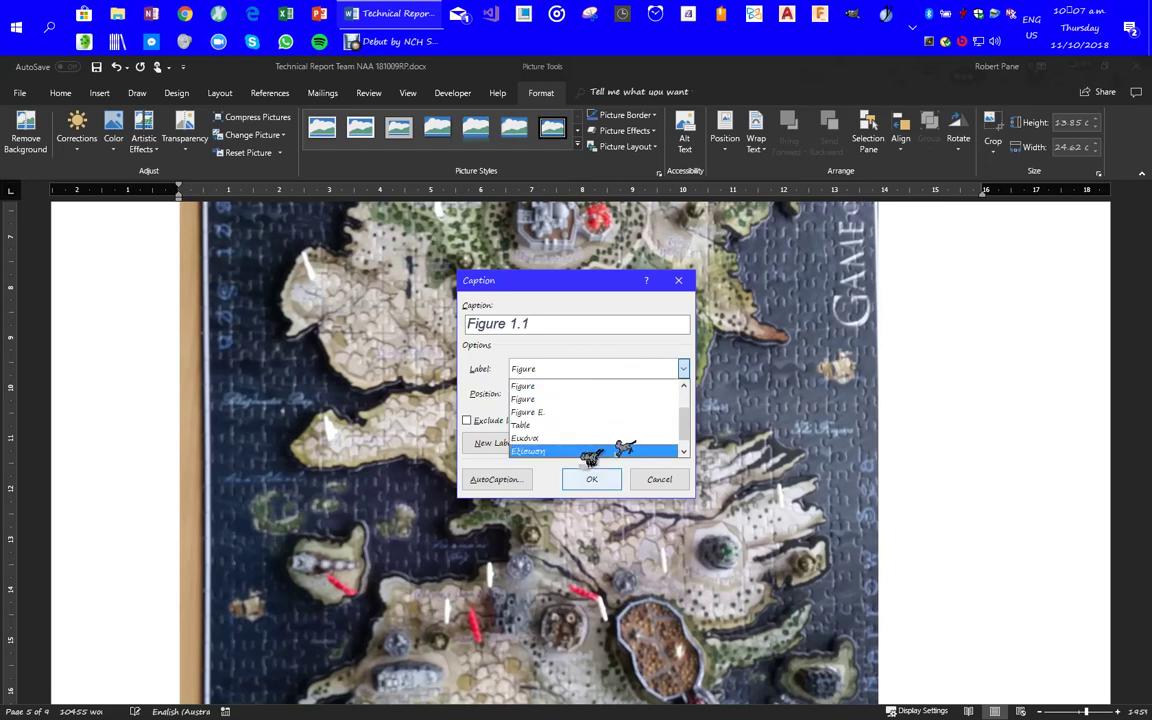
click(564, 314)
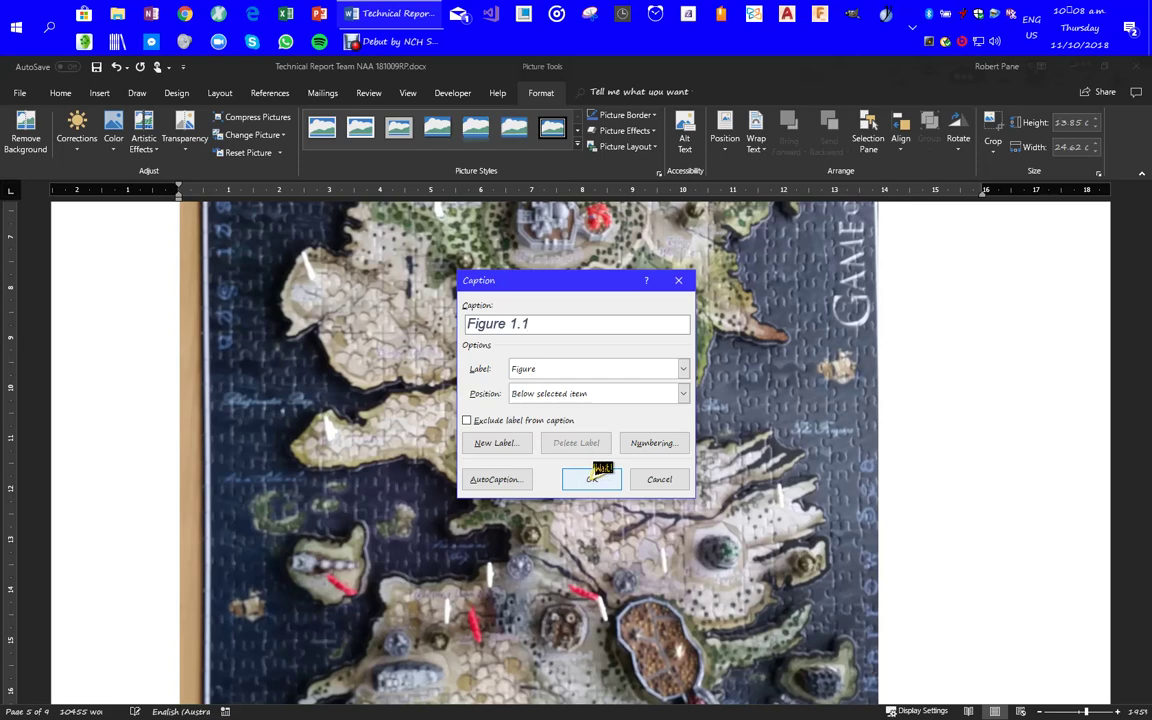
click(593, 478)
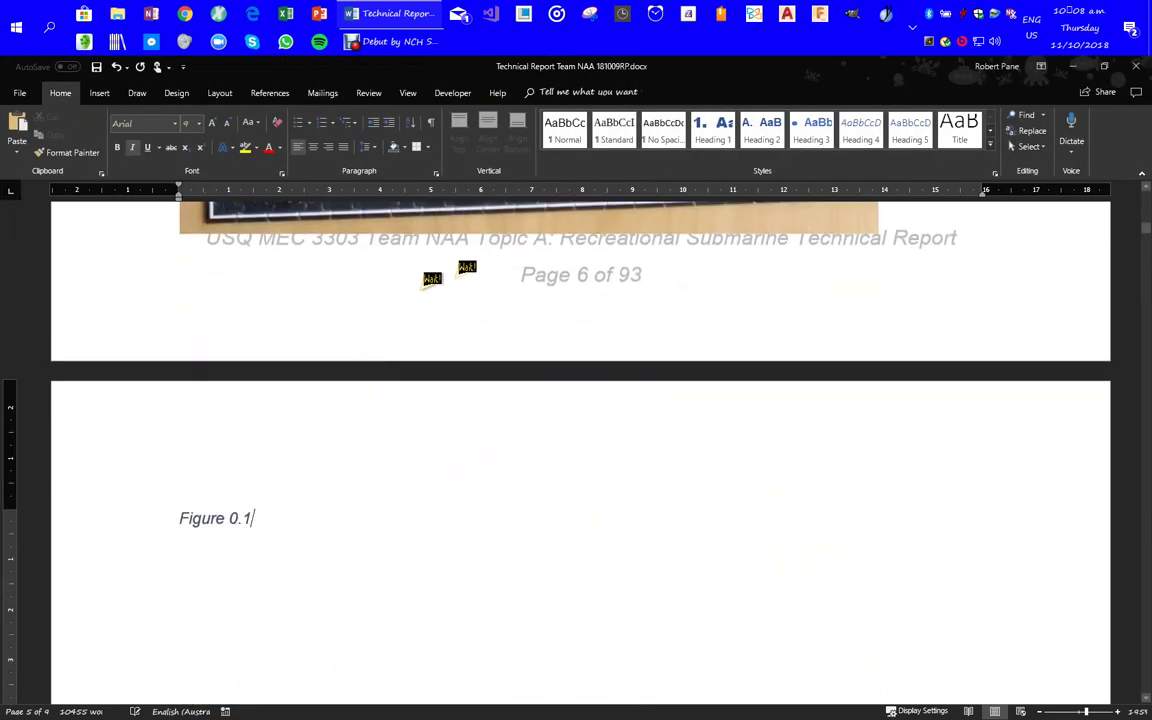
Step: Shrink the puzzle picture proportionally to about 11 cm wide so its caption fits on the same page
click(478, 232)
scroll(640, 330, up, 5)
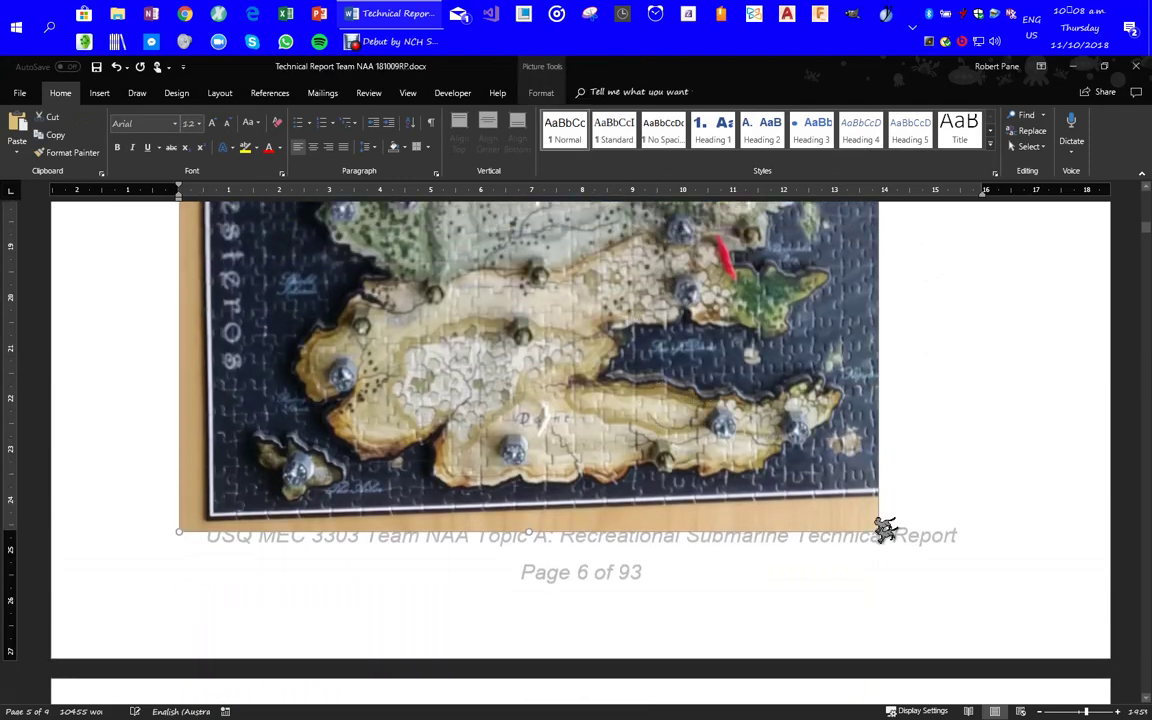
drag(882, 527, 855, 490)
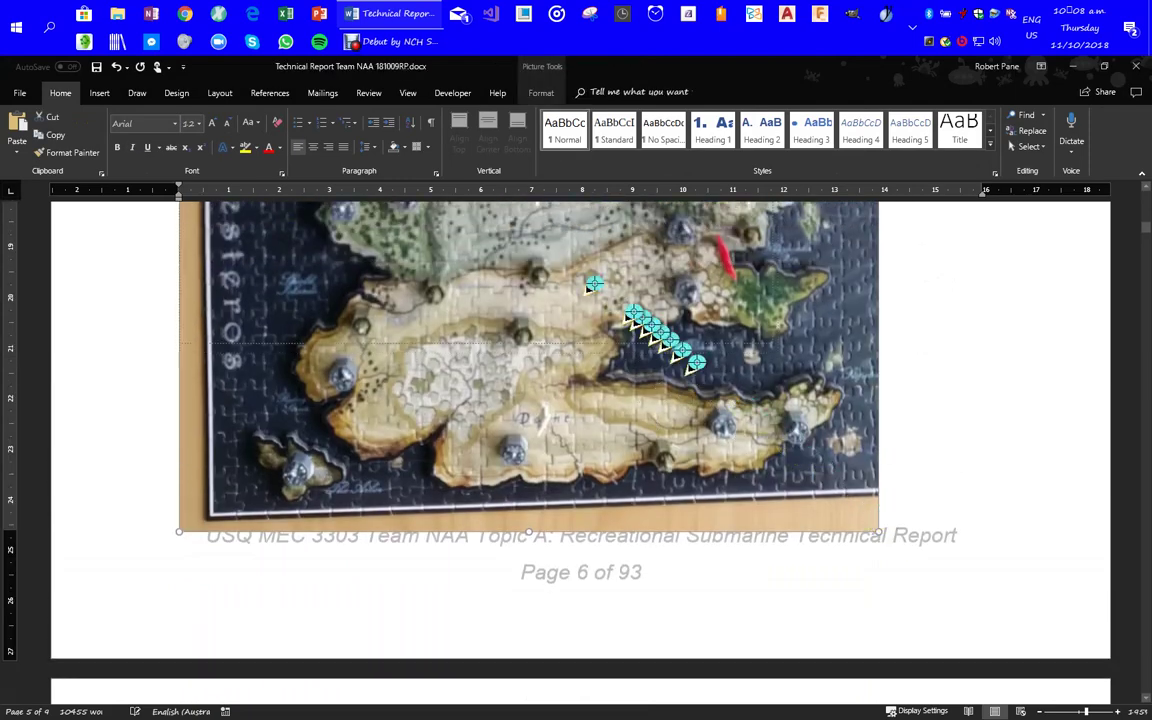
drag(575, 268, 588, 293)
scroll(190, 305, up, 6)
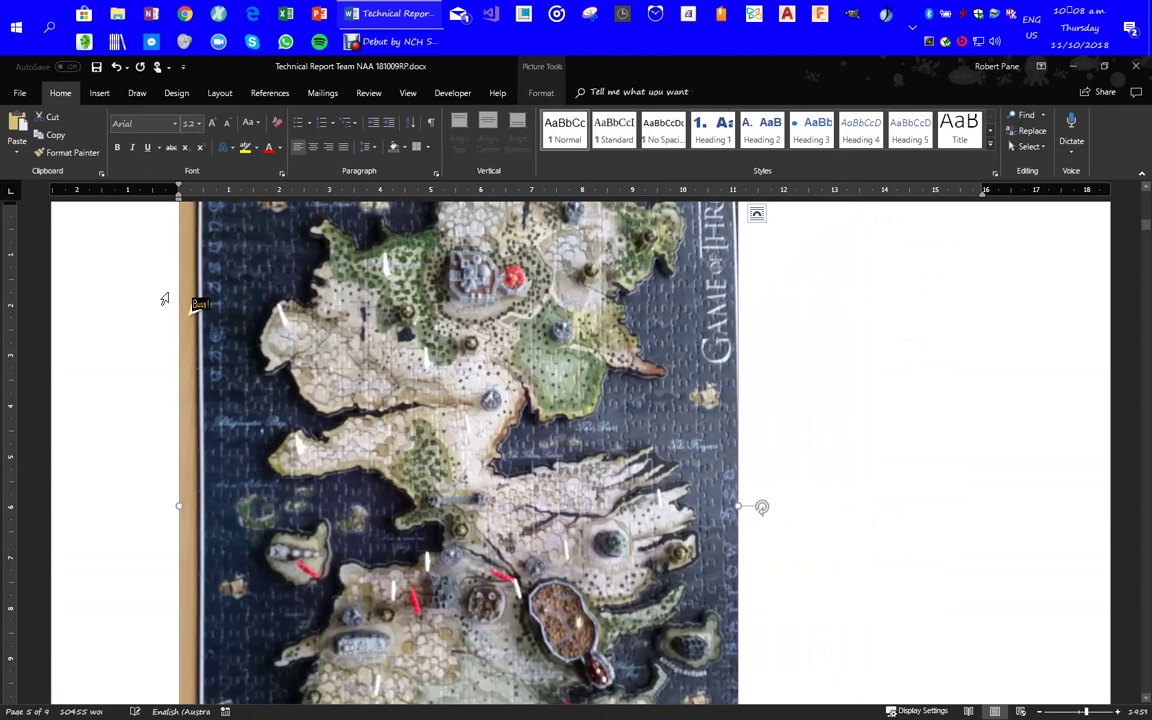
scroll(400, 420, down, 6)
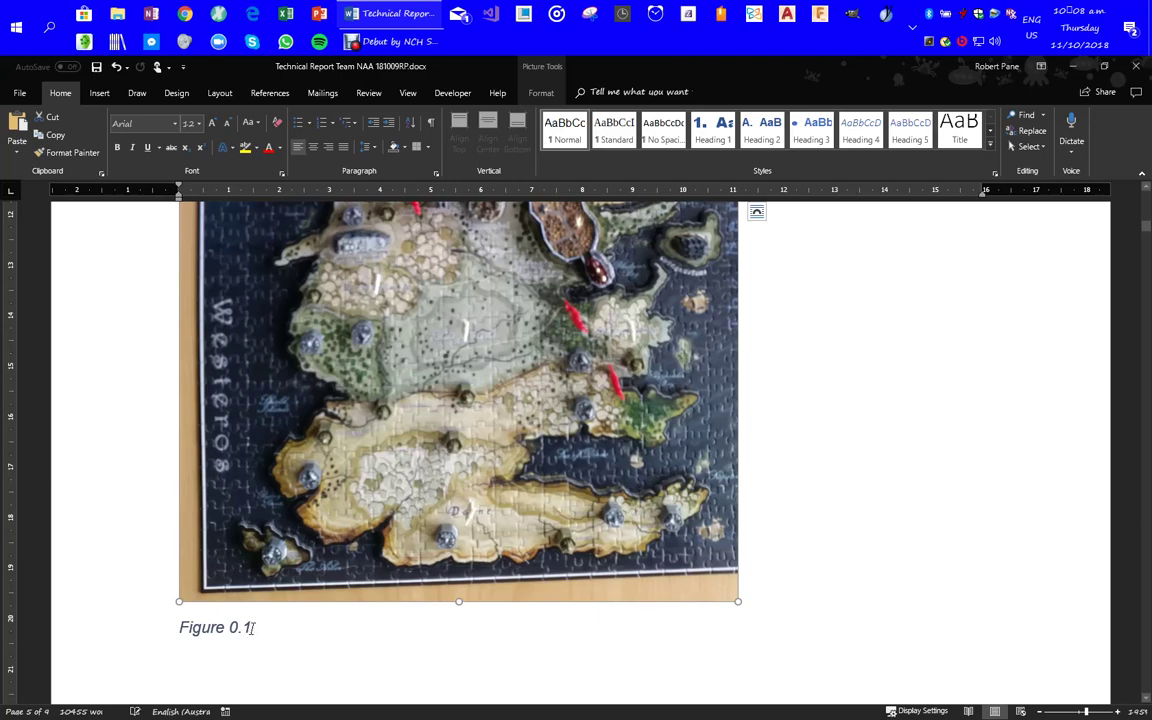
Step: Write the filler text "Lknbsadlkbslkdnalkvd refer to" on the line below the figure caption
scroll(255, 622, up, 15)
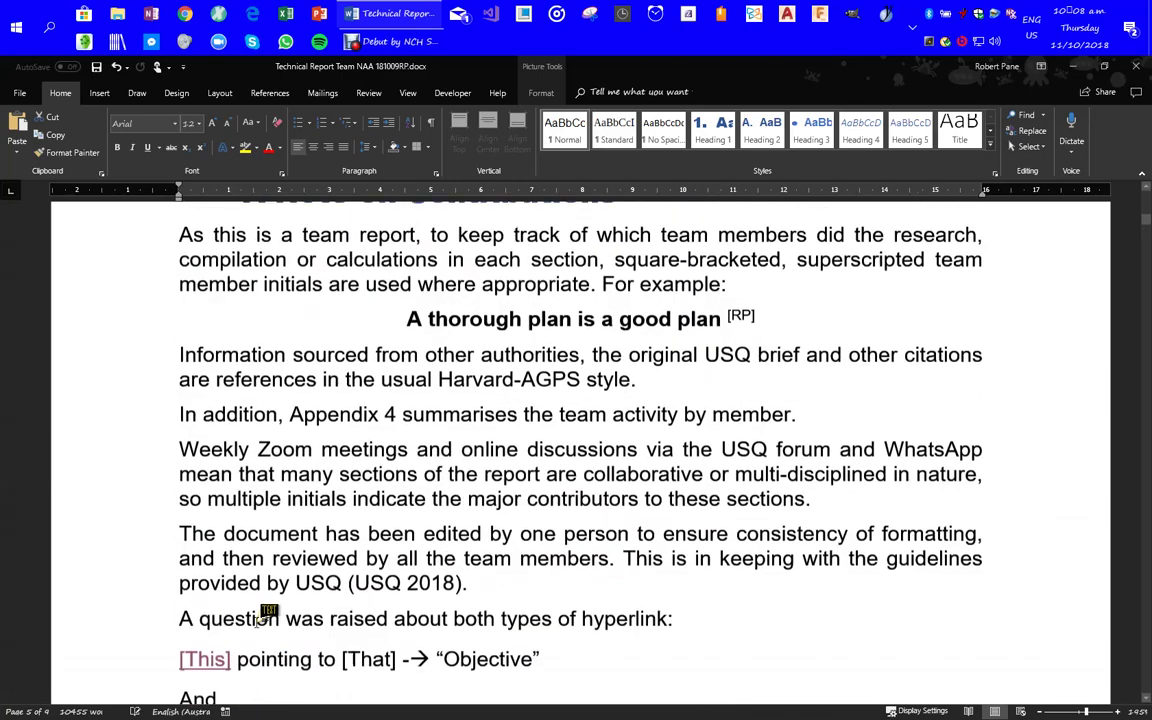
scroll(268, 615, up, 5)
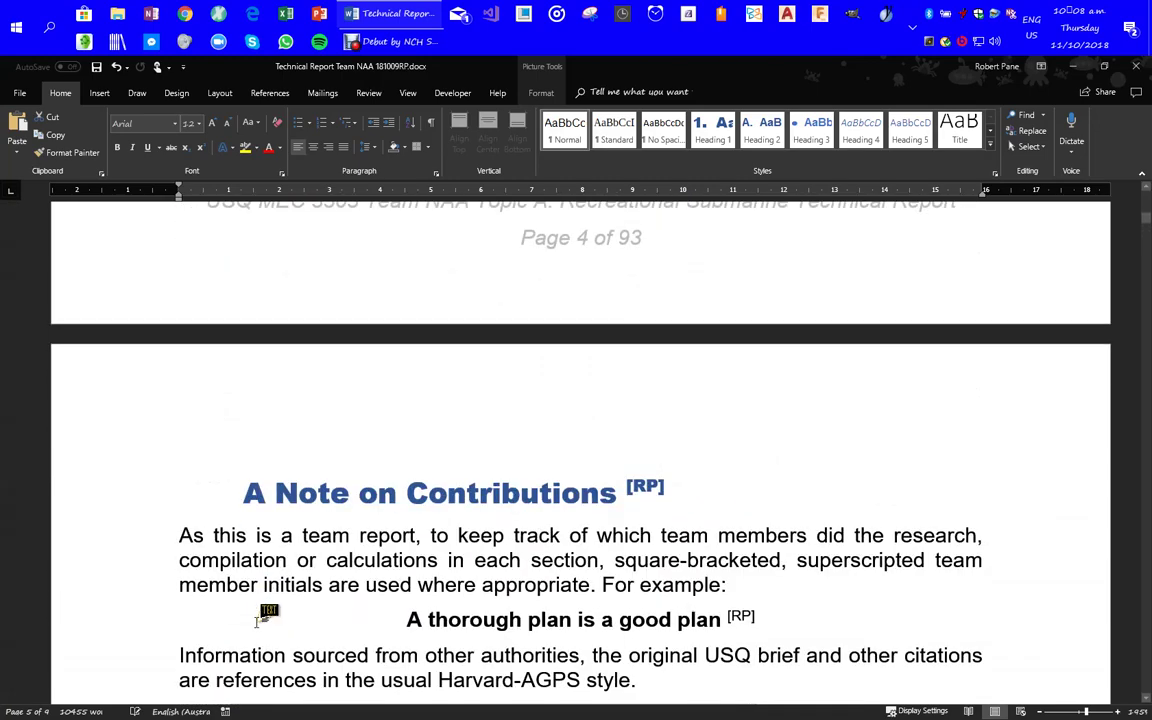
scroll(268, 615, down, 3)
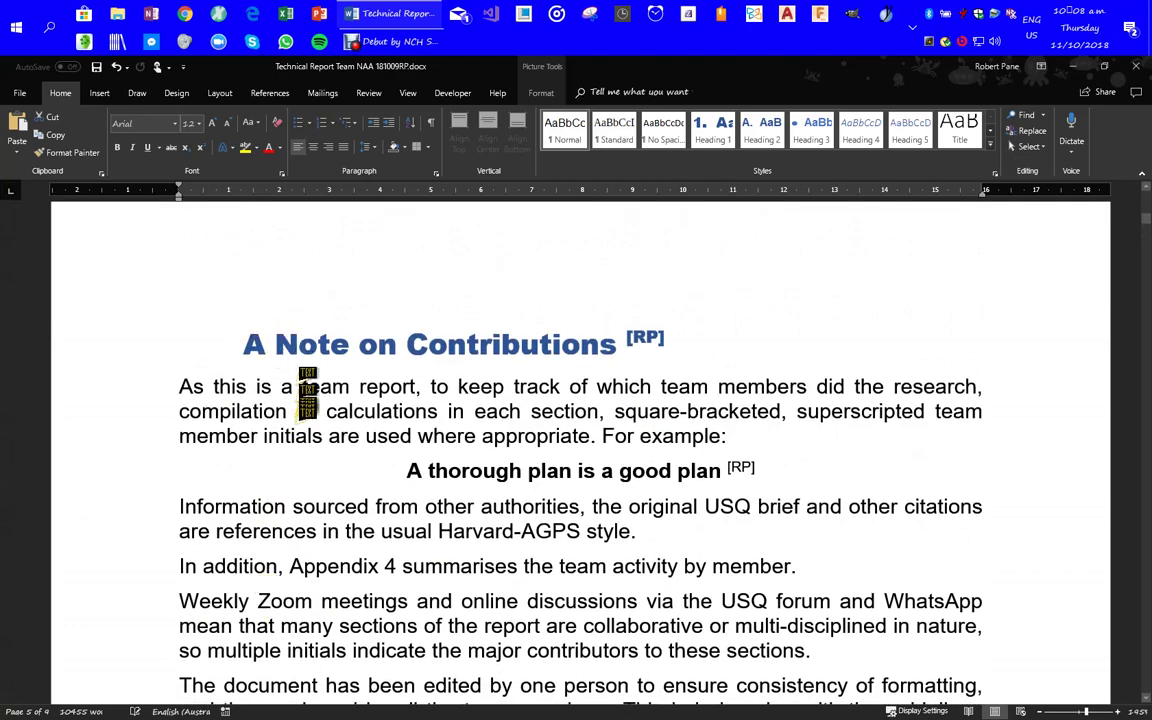
scroll(307, 395, down, 20)
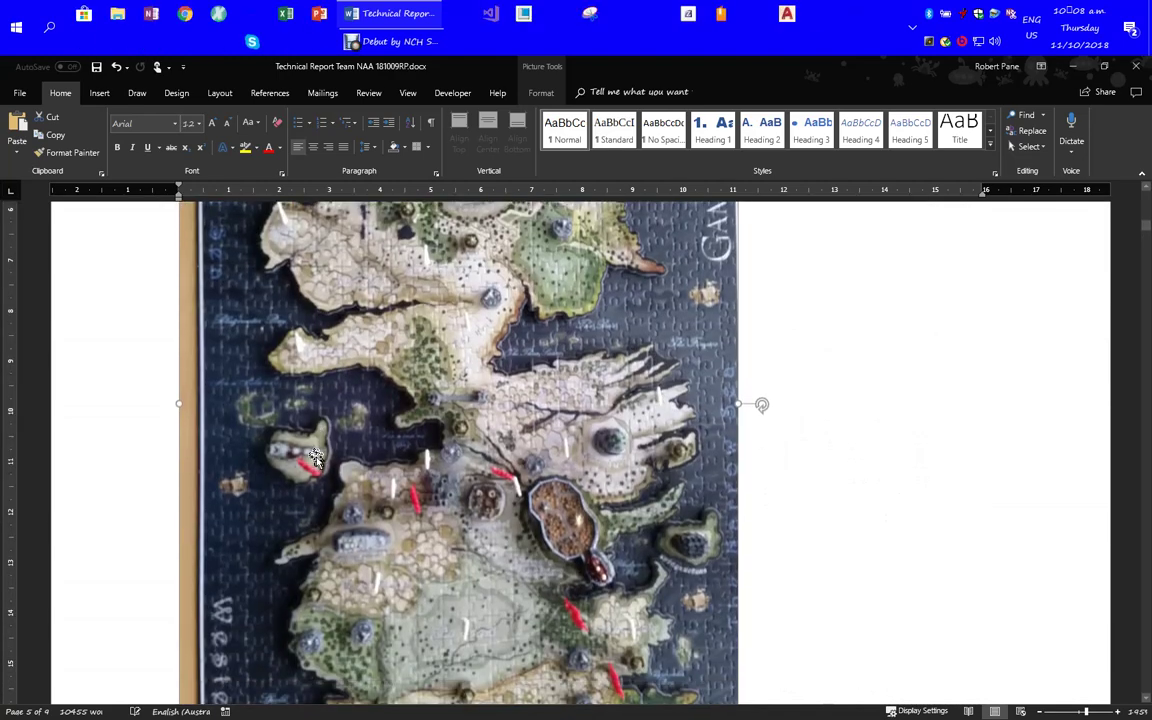
scroll(315, 458, down, 8)
click(237, 524)
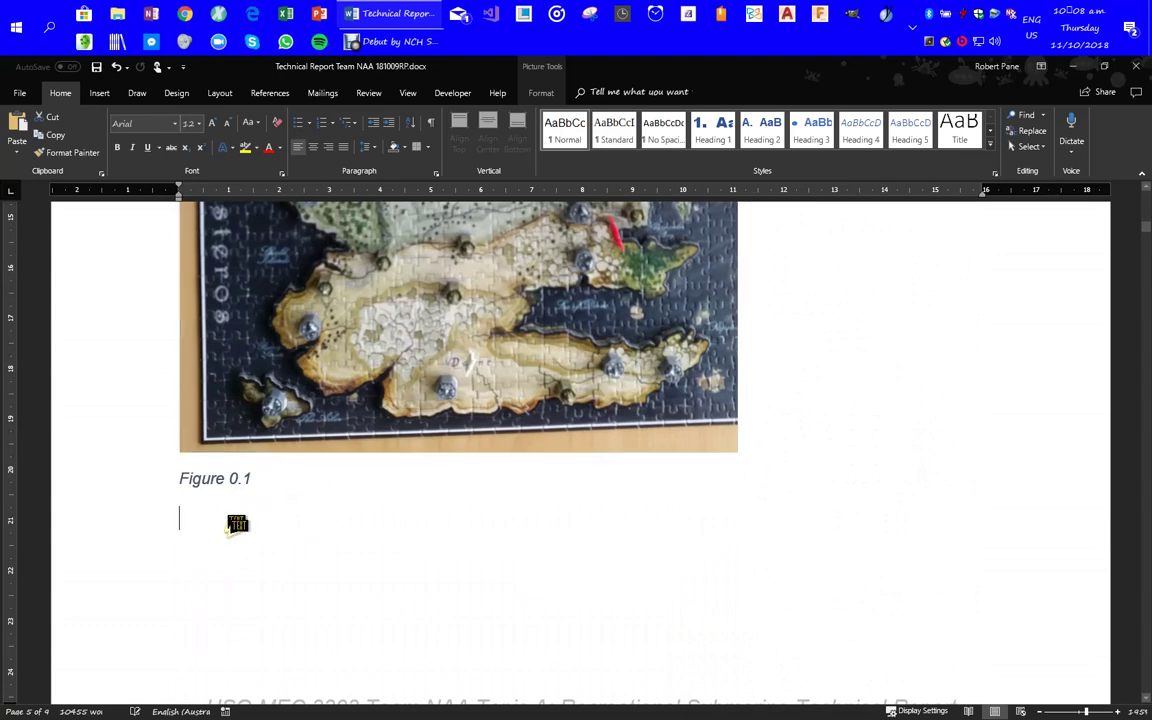
text(lknbsadlkaslkdnalkvd)
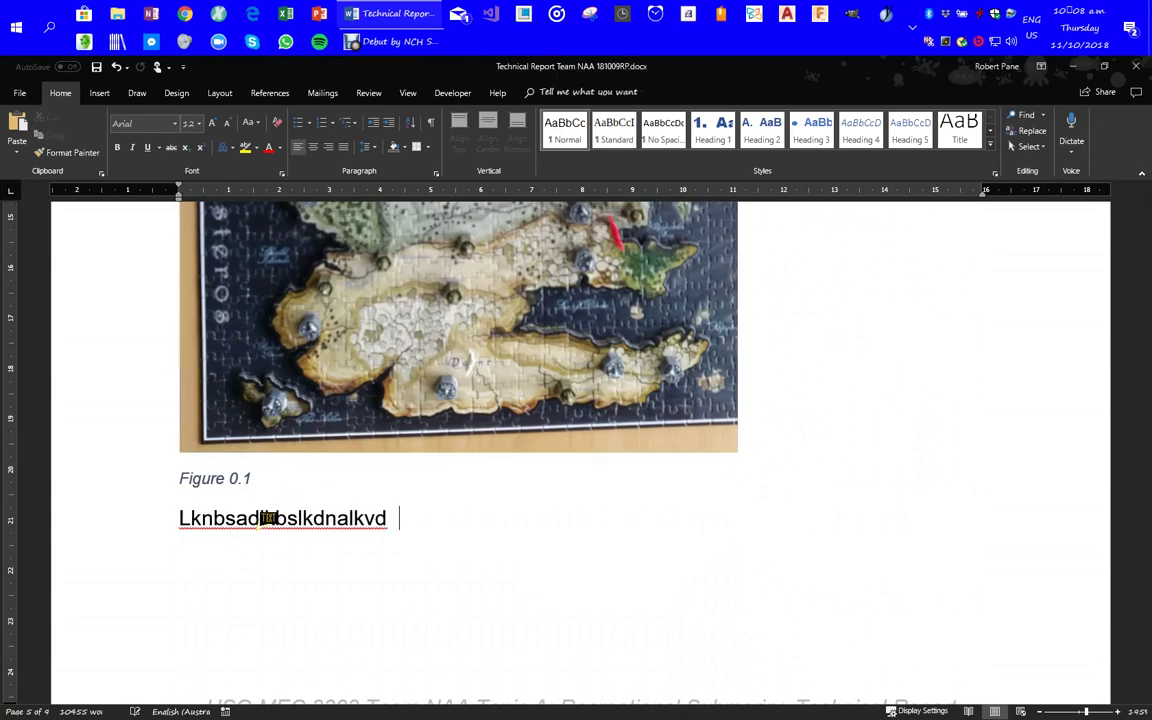
text(  refre)
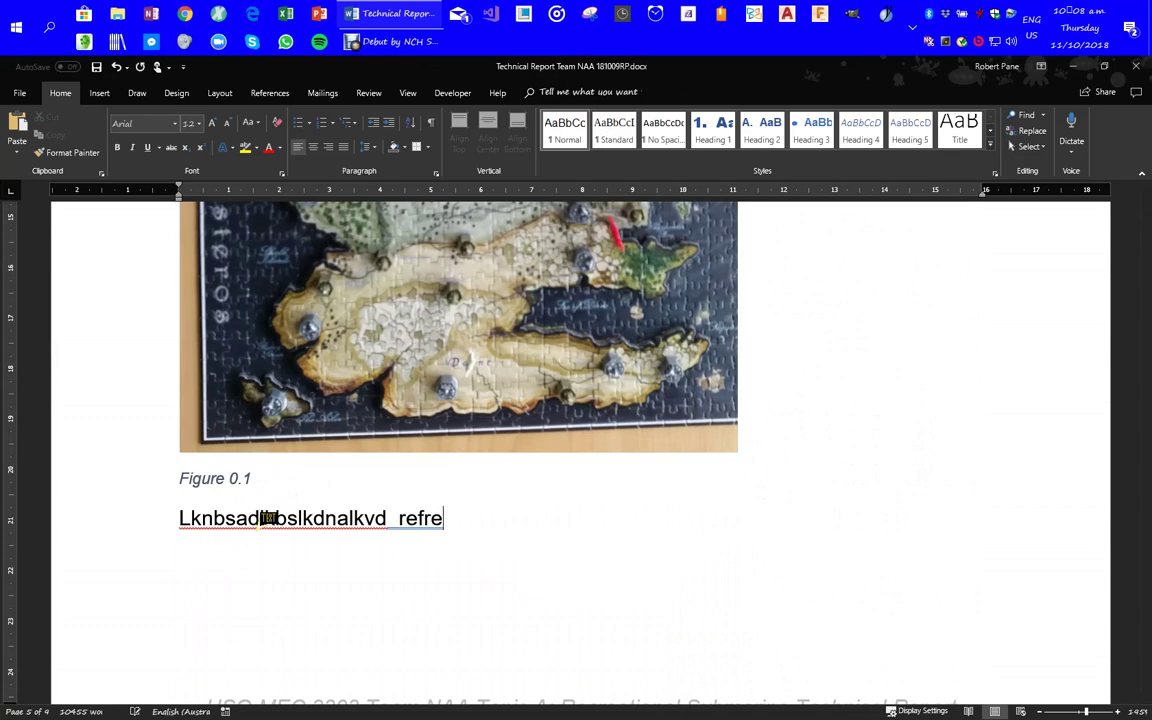
key(BackSpace)
key(BackSpace)
text(er t)
text(po)
key(BackSpace)
key(BackSpace)
text(o)
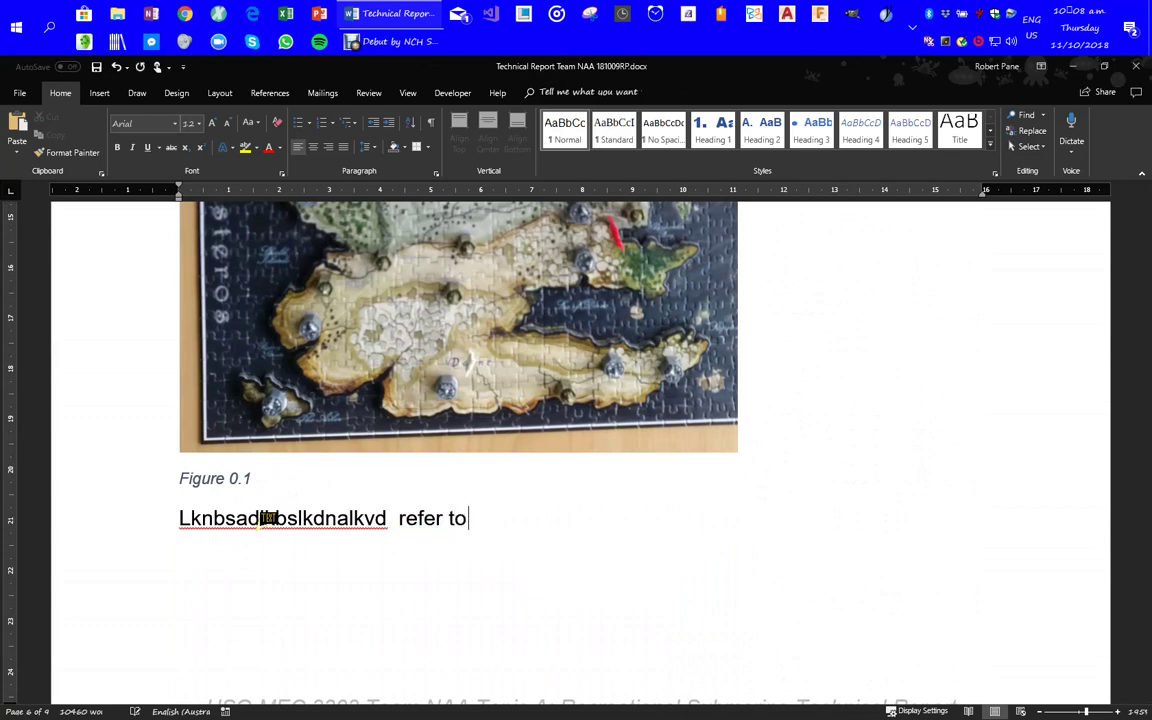
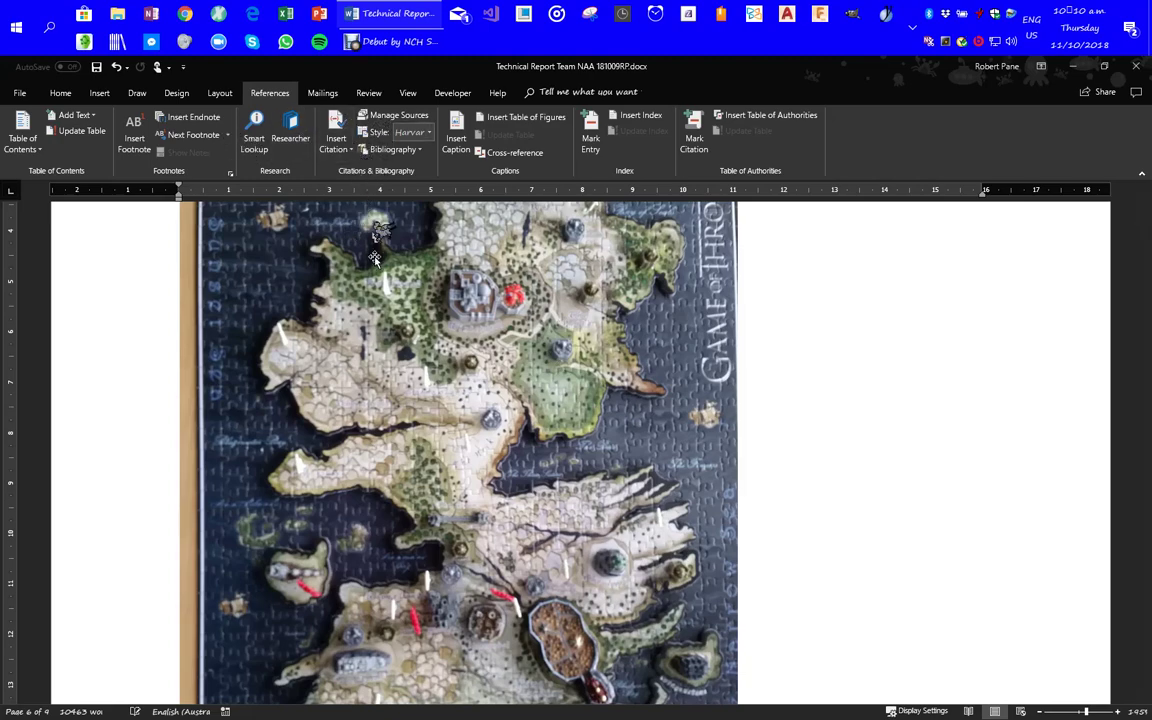
Step: Add a new paragraph reading "Accoirding to blah" below the line that refers to Figure 0.1
scroll(440, 293, down, 15)
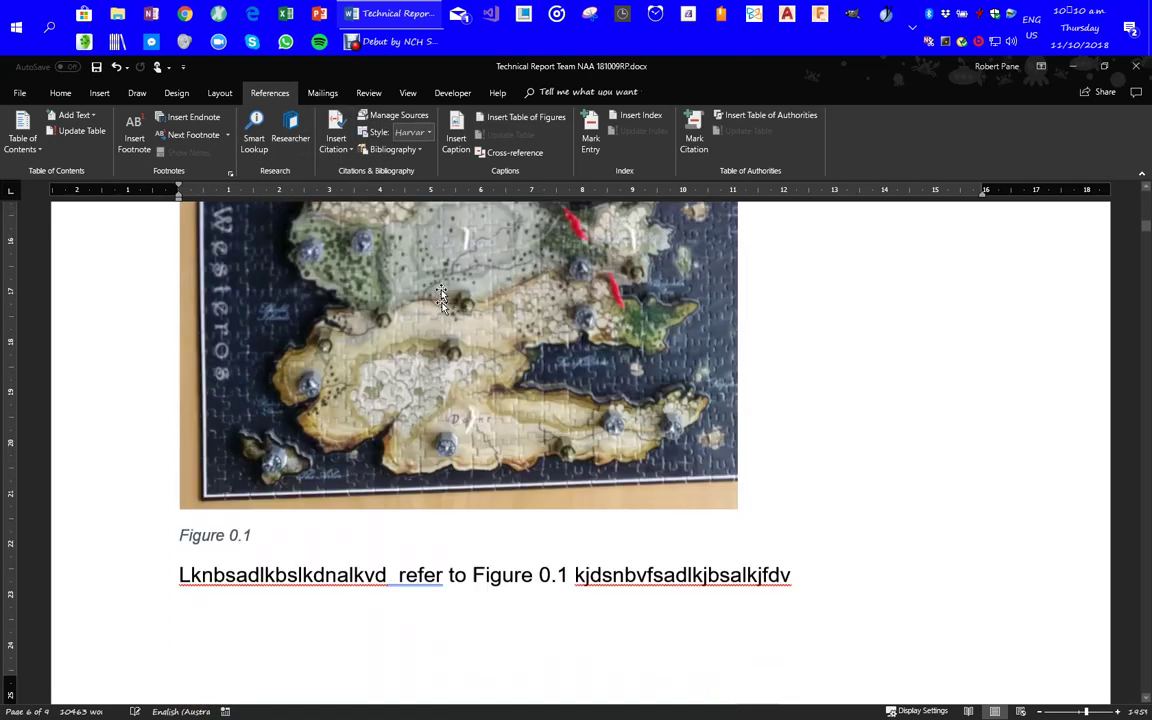
scroll(452, 258, up, 5)
scroll(416, 432, down, 2)
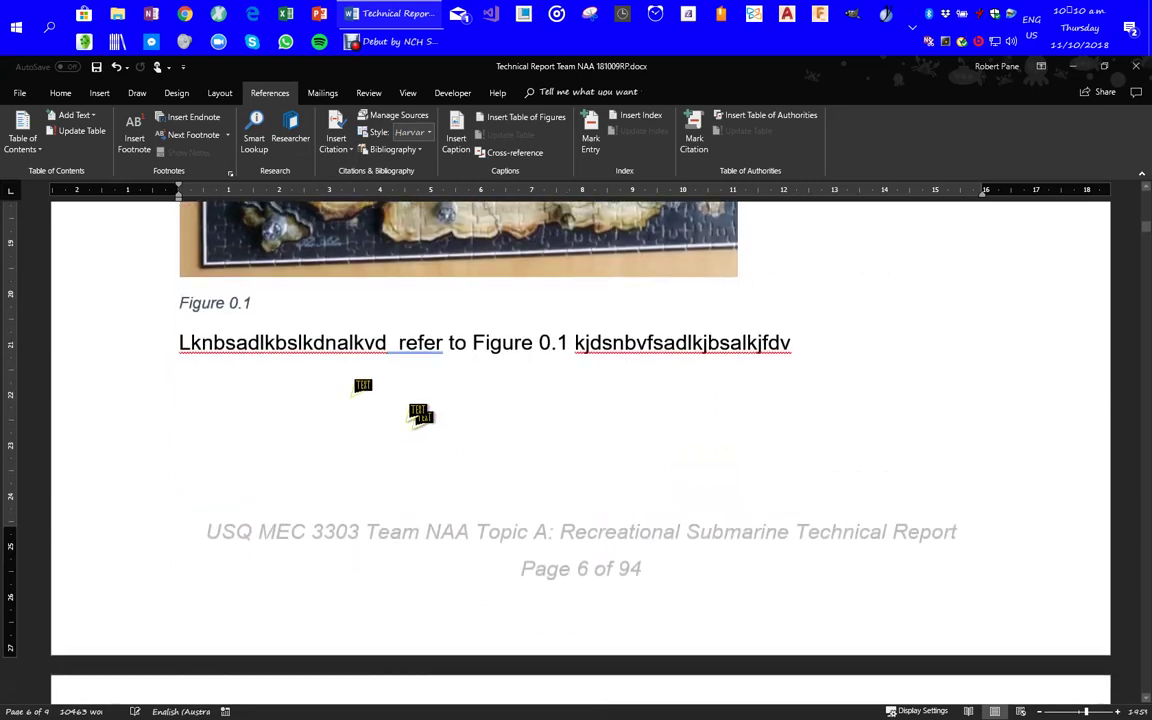
click(264, 345)
click(839, 336)
key(Return)
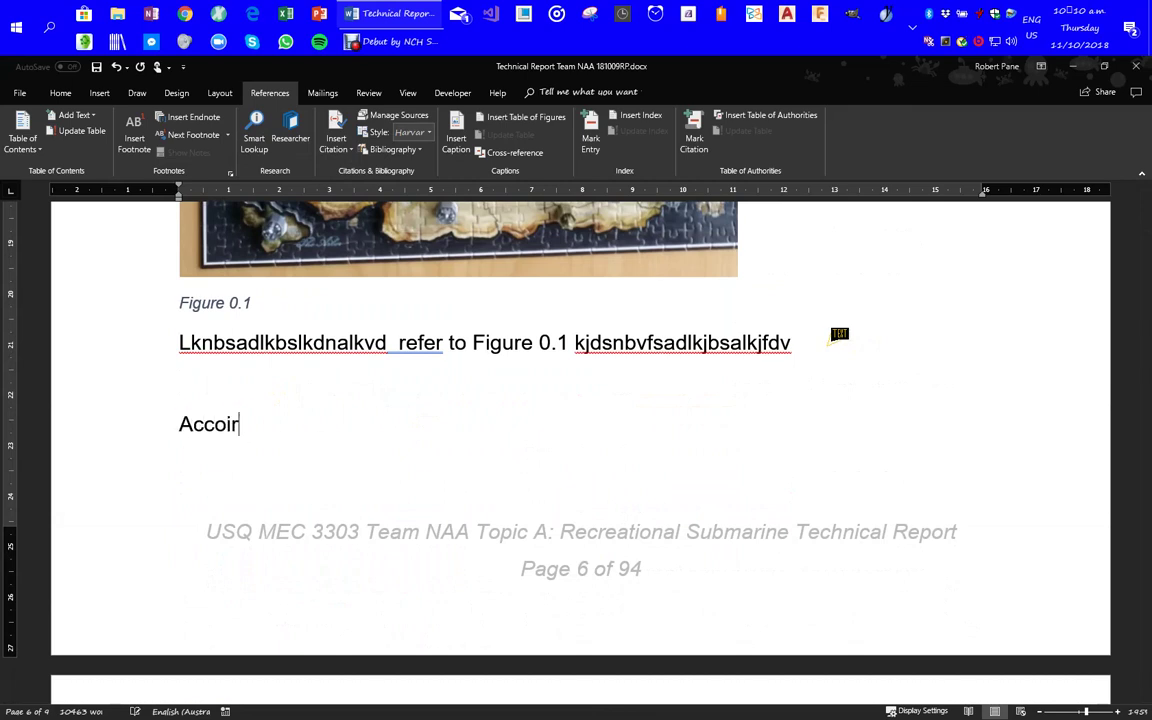
text(Accoirding to blah)
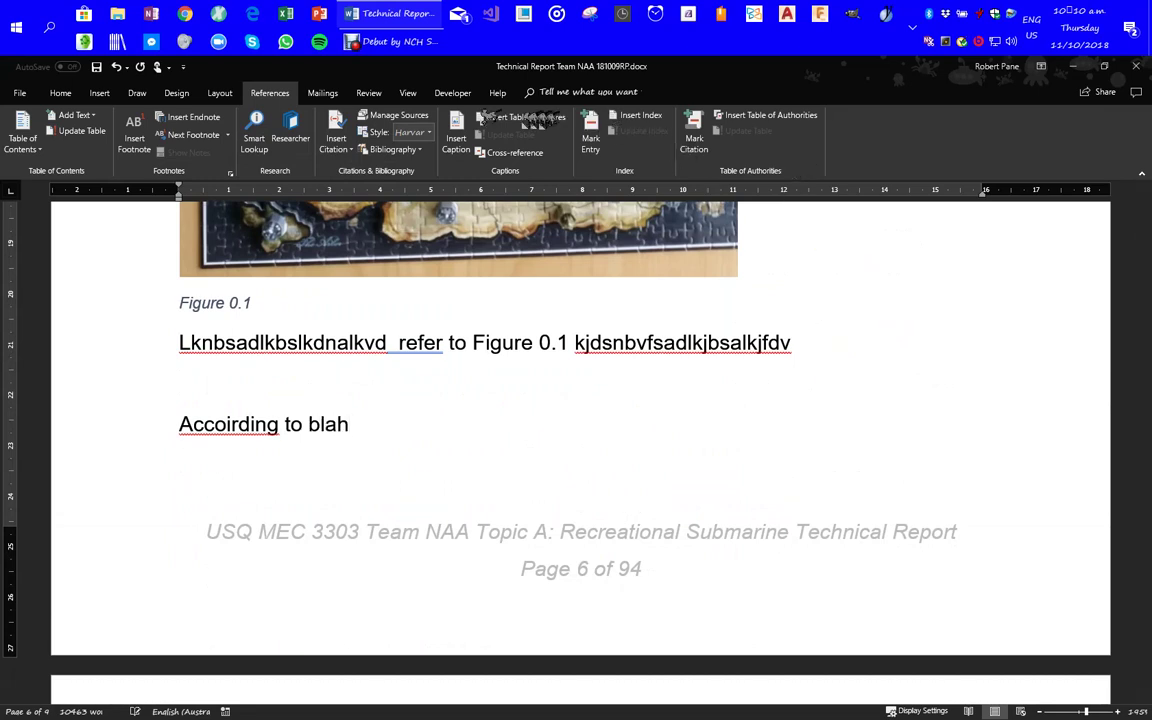
Step: Set the citation style to Harvard - AGPS and start a new citation source of type Journal Article after "blah"
click(431, 131)
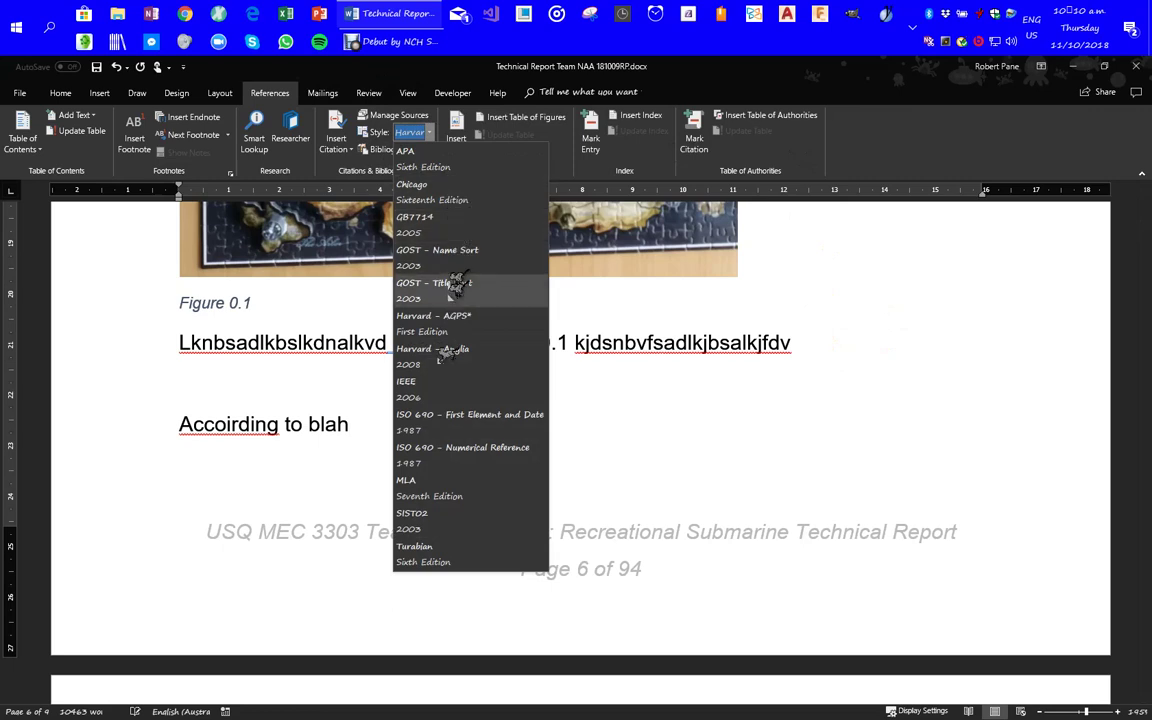
click(498, 318)
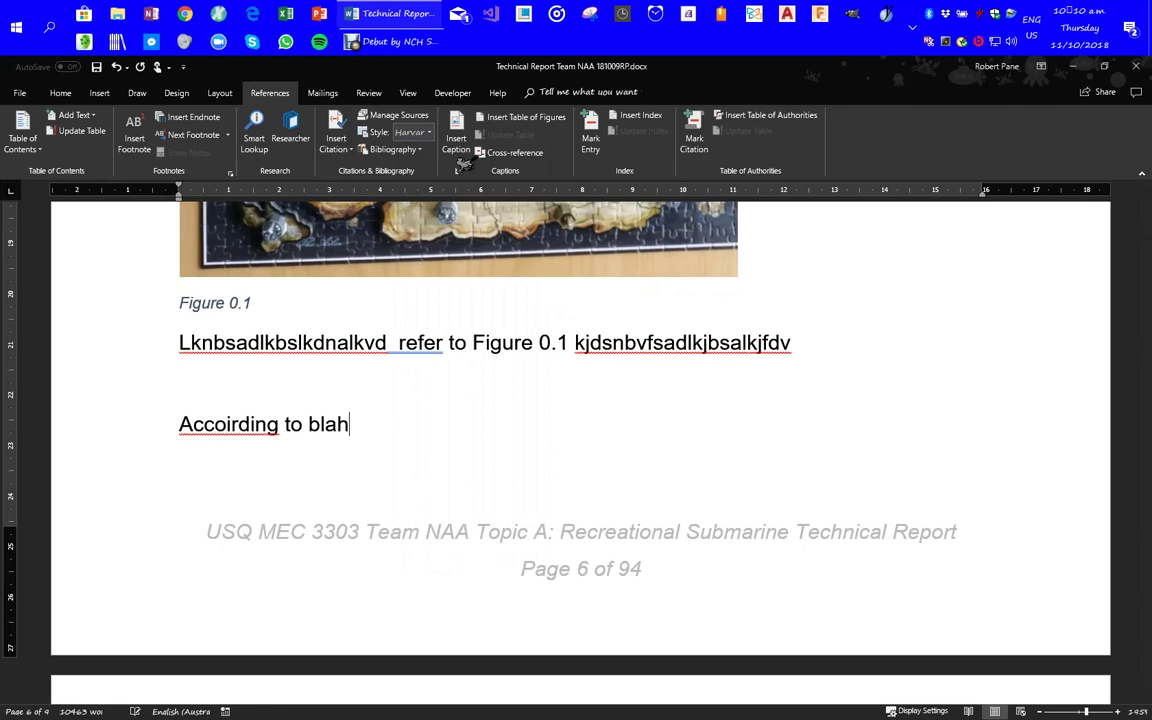
click(338, 145)
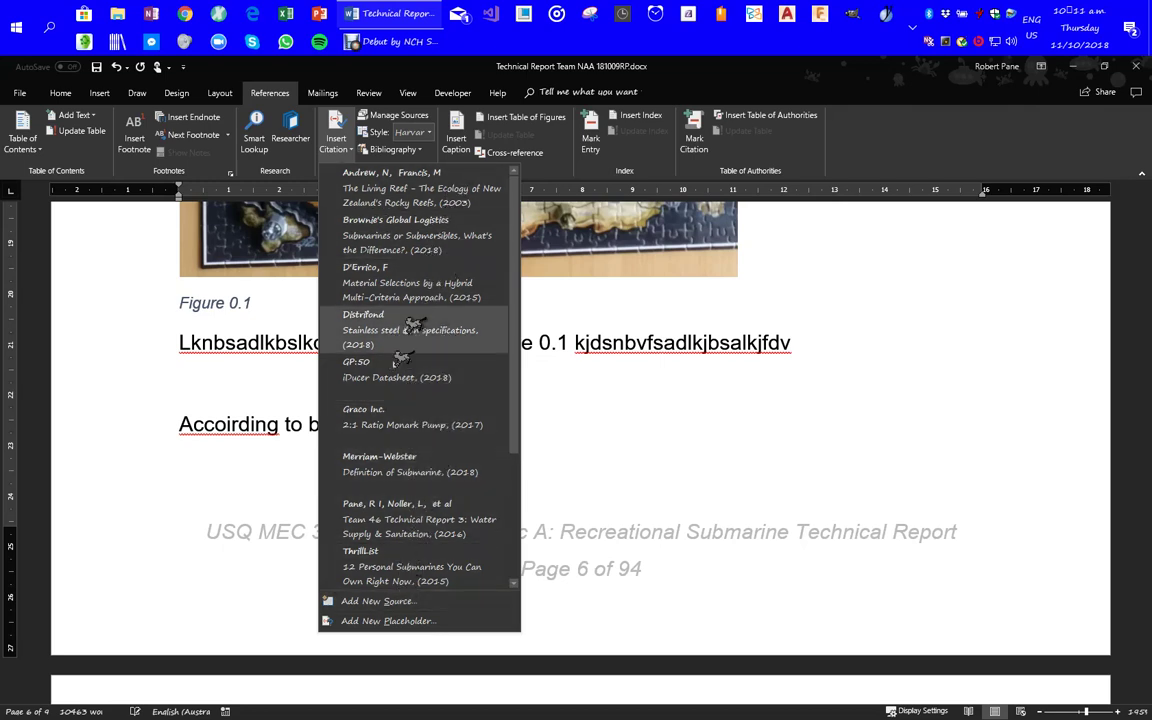
click(381, 600)
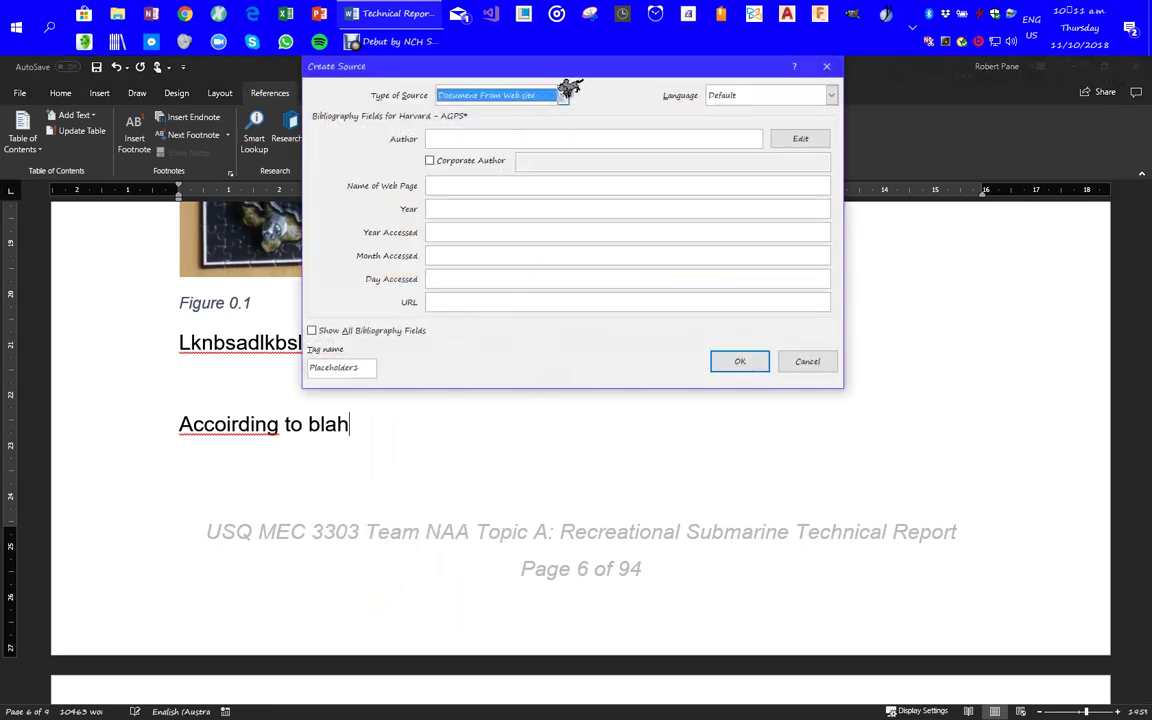
click(563, 94)
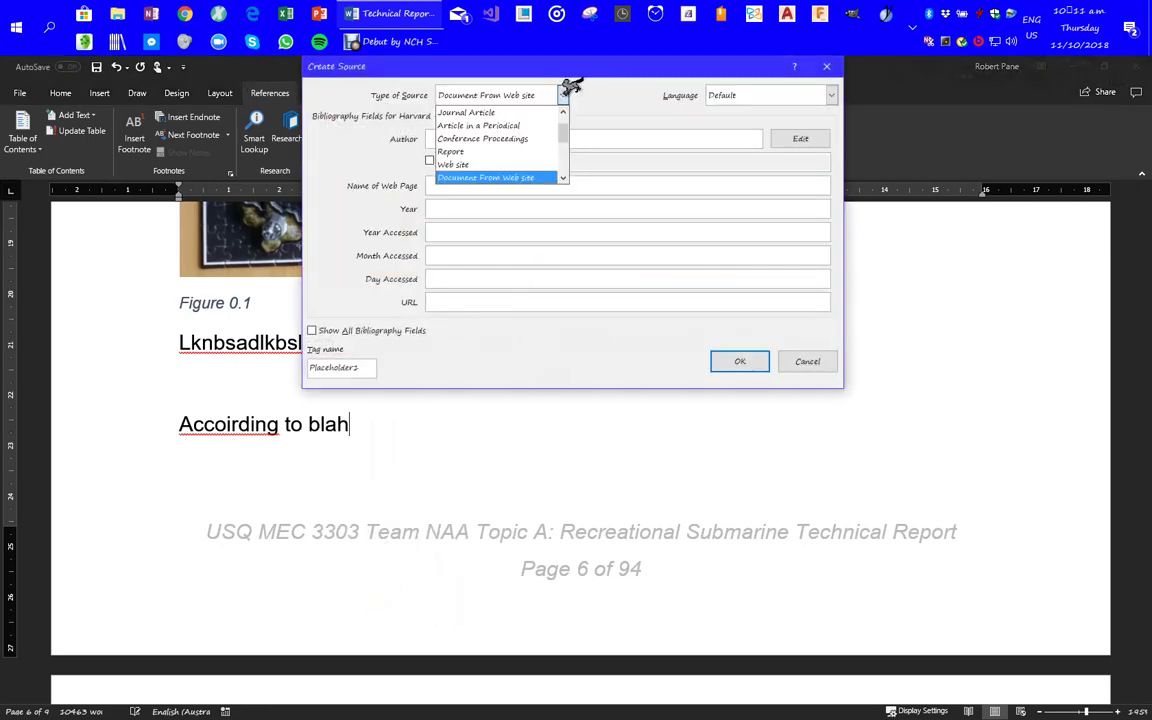
click(515, 110)
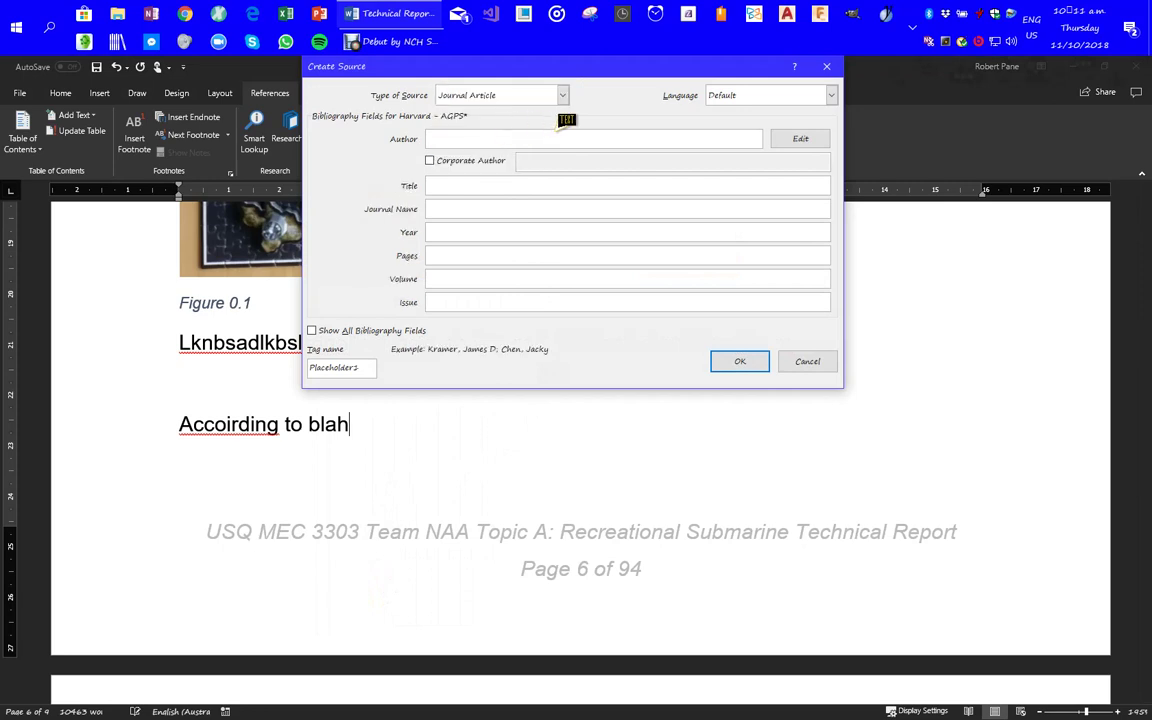
Step: Insert the citation with author Blah, title "something about this", journal "weakly thang", year 2017, pages 10, volume 3 and issue 2
text(Blah)
click(468, 177)
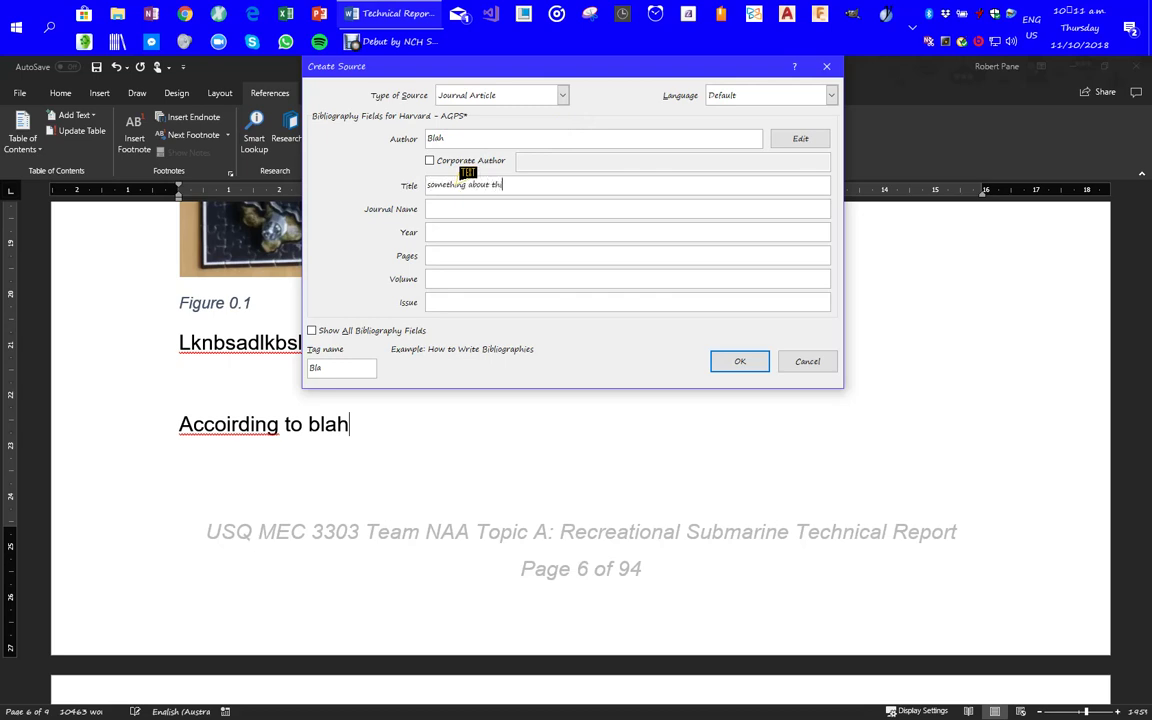
click(455, 205)
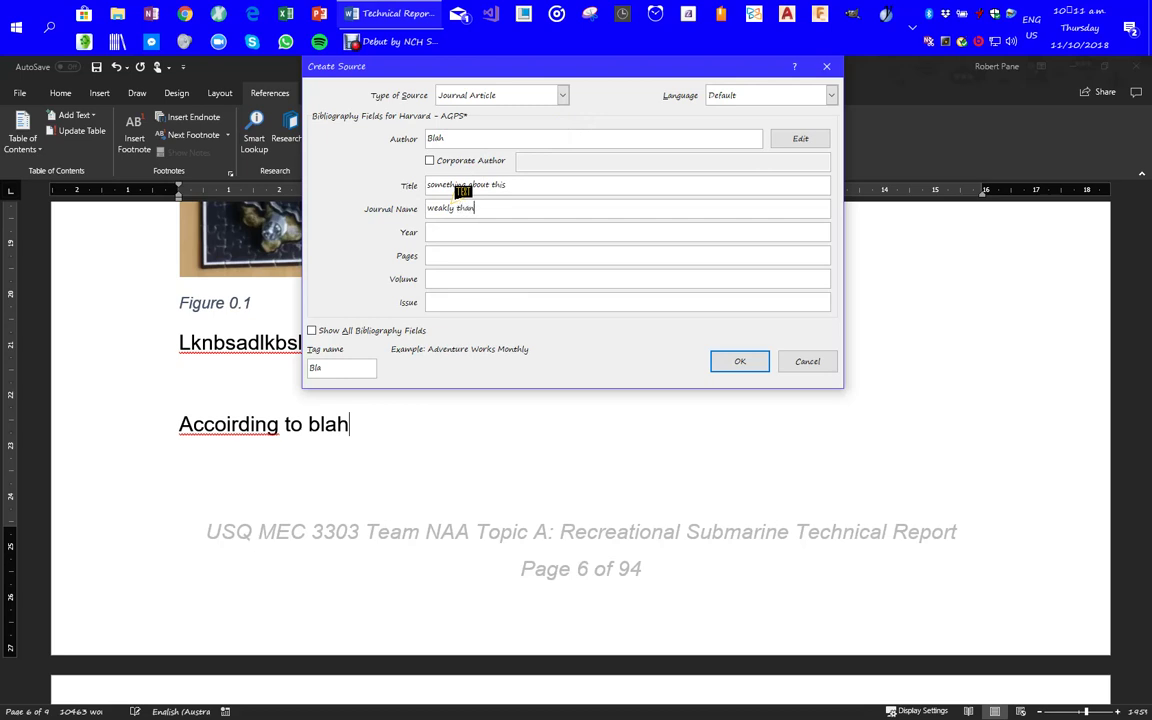
key(Tab)
key(Tab)
key(Tab)
click(470, 301)
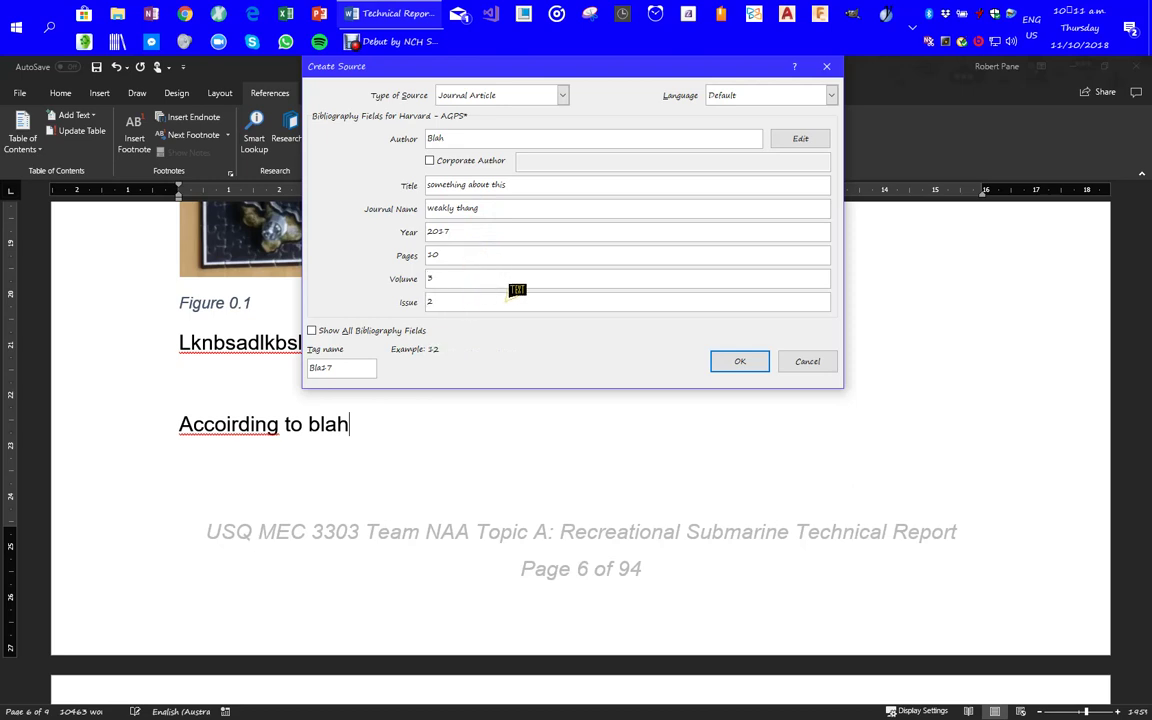
click(748, 357)
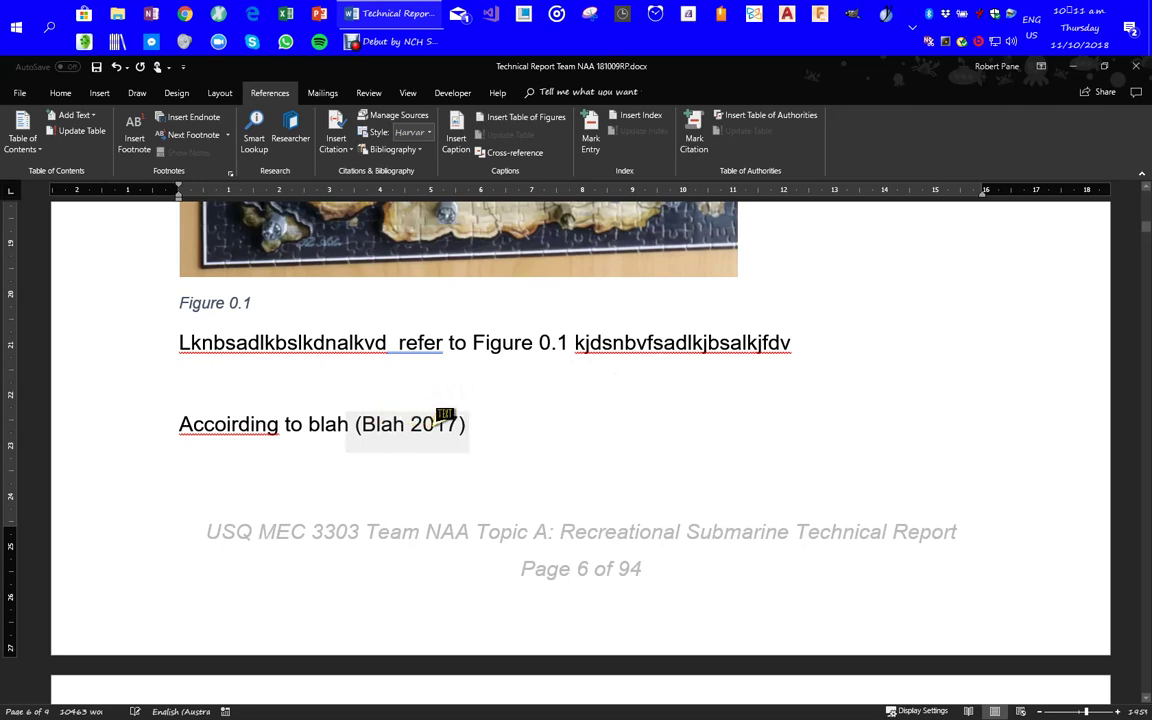
Step: Check the editing options offered for the inserted (Blah 2017) citation
right_click(446, 418)
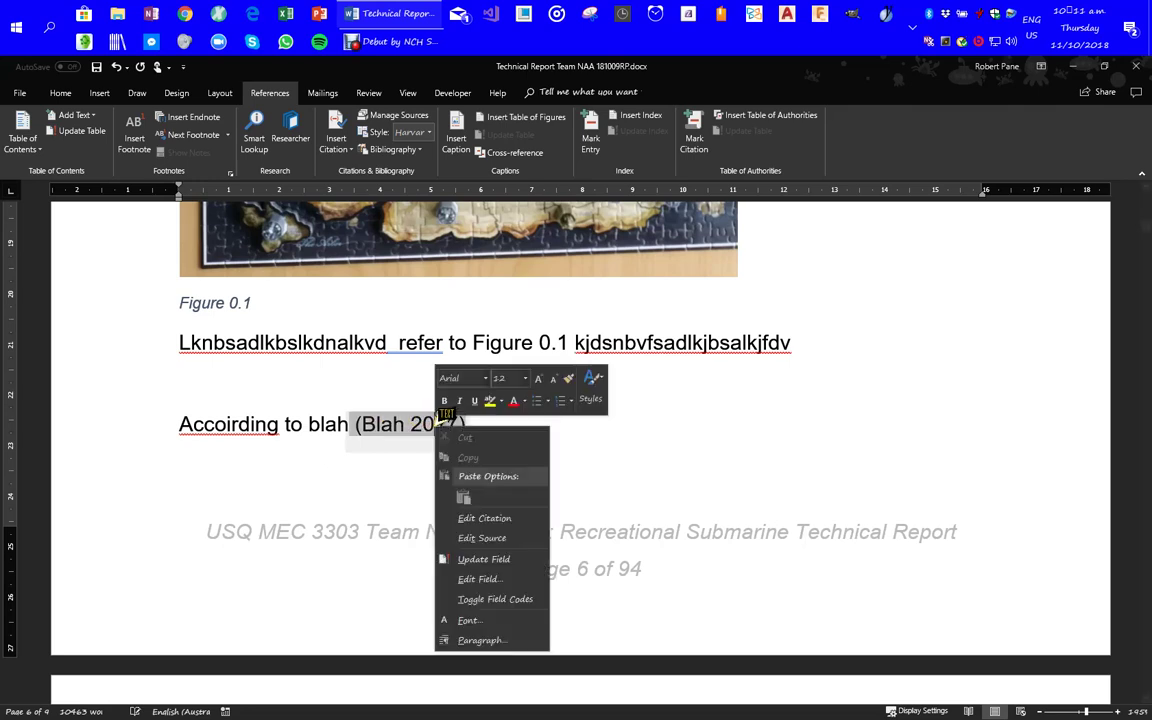
key(Escape)
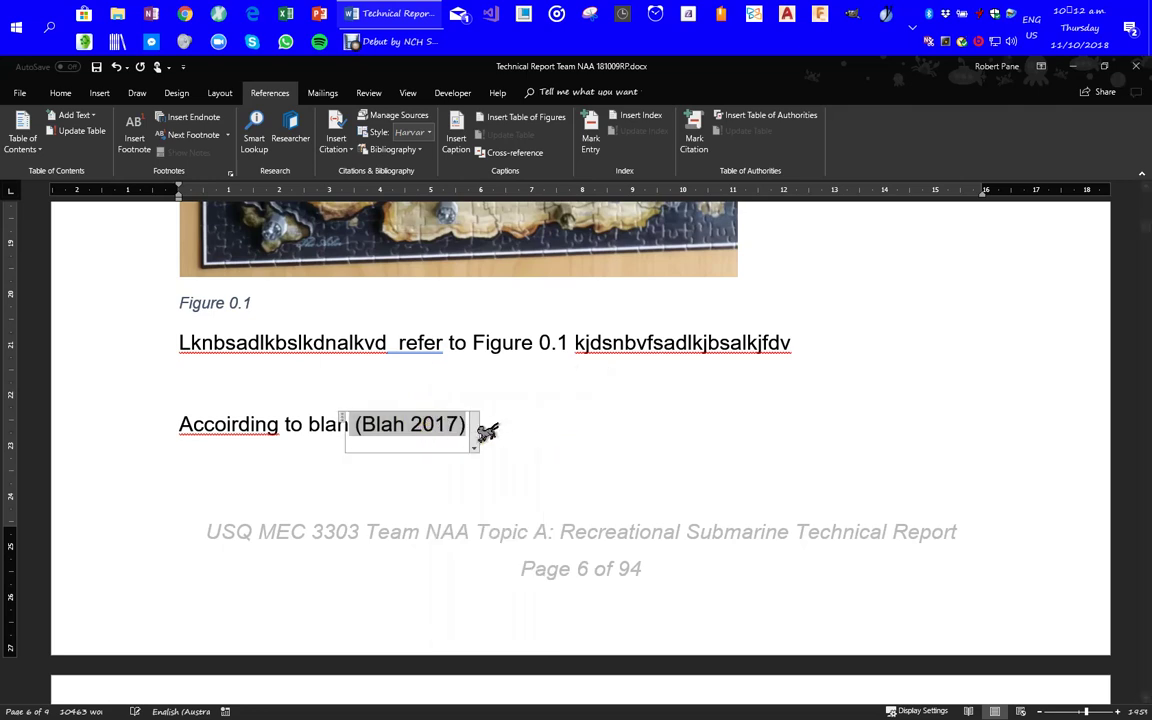
click(475, 446)
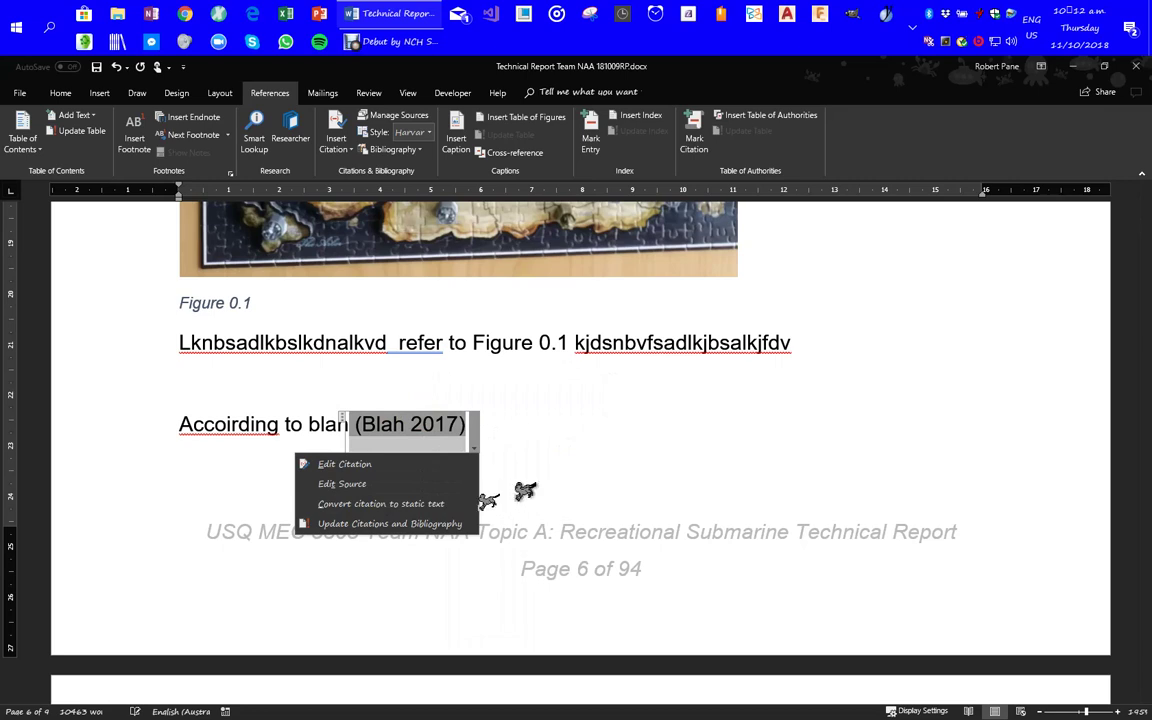
Step: Update the citations and bibliography from the (Blah 2017) citation, then review the References list for the Blah entry
click(440, 513)
drag(1146, 222, 1146, 535)
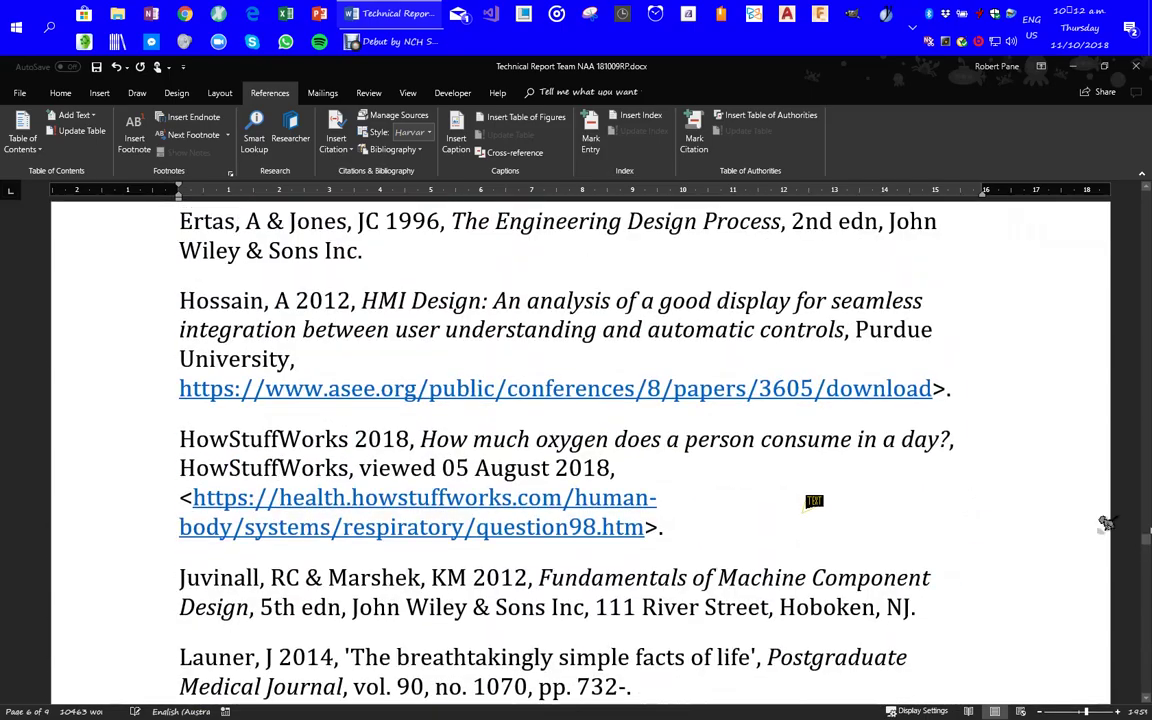
click(761, 490)
scroll(762, 483, up, 10)
scroll(761, 481, up, 10)
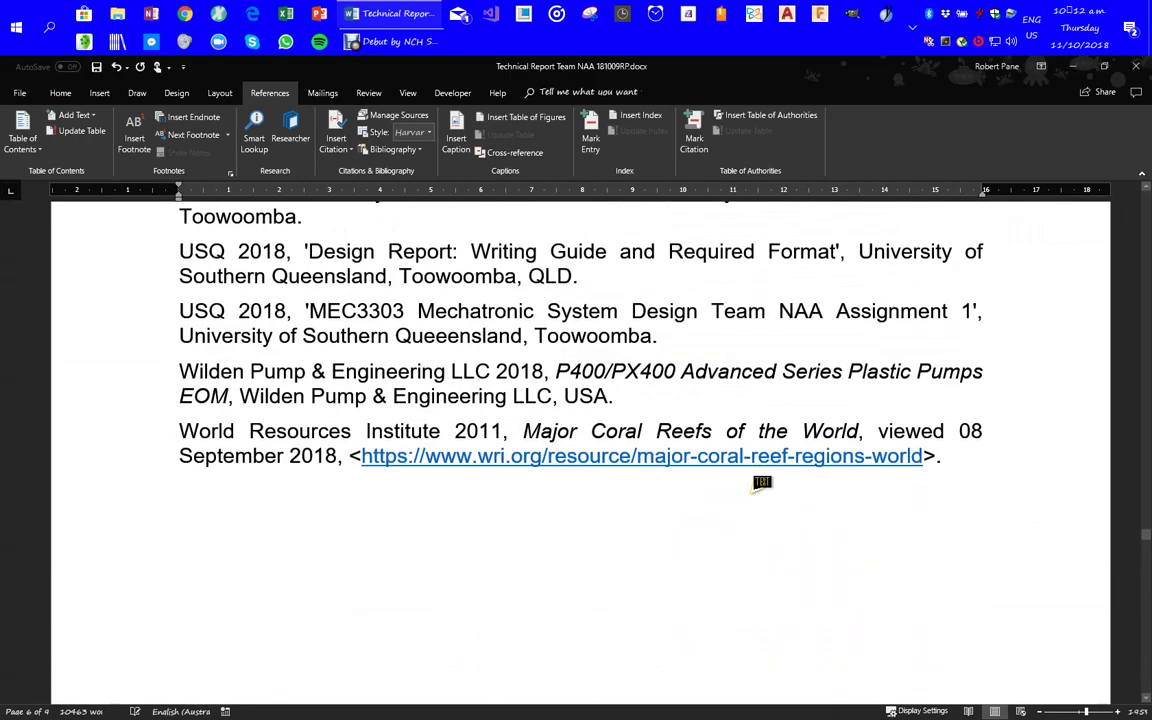
scroll(611, 511, down, 2)
scroll(611, 511, down, 2)
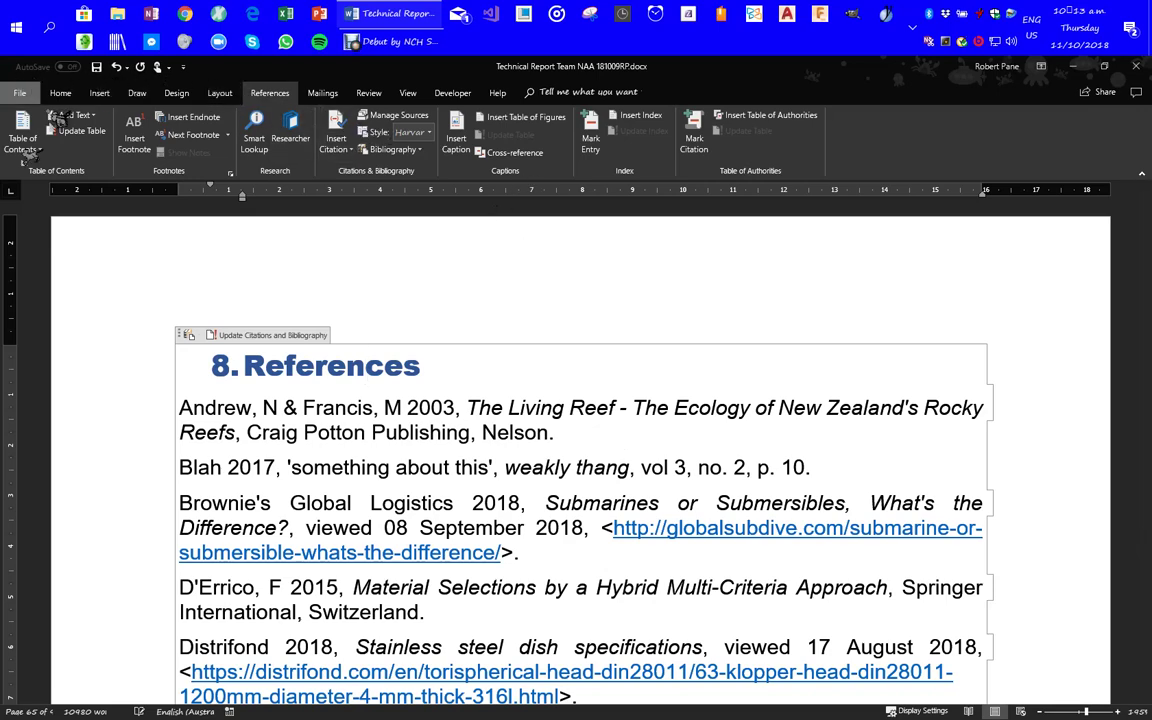
Step: Prepare to save a copy of the report in PDF format under the name "Technical Report Team NAA 181009RPTest"
click(20, 92)
click(55, 233)
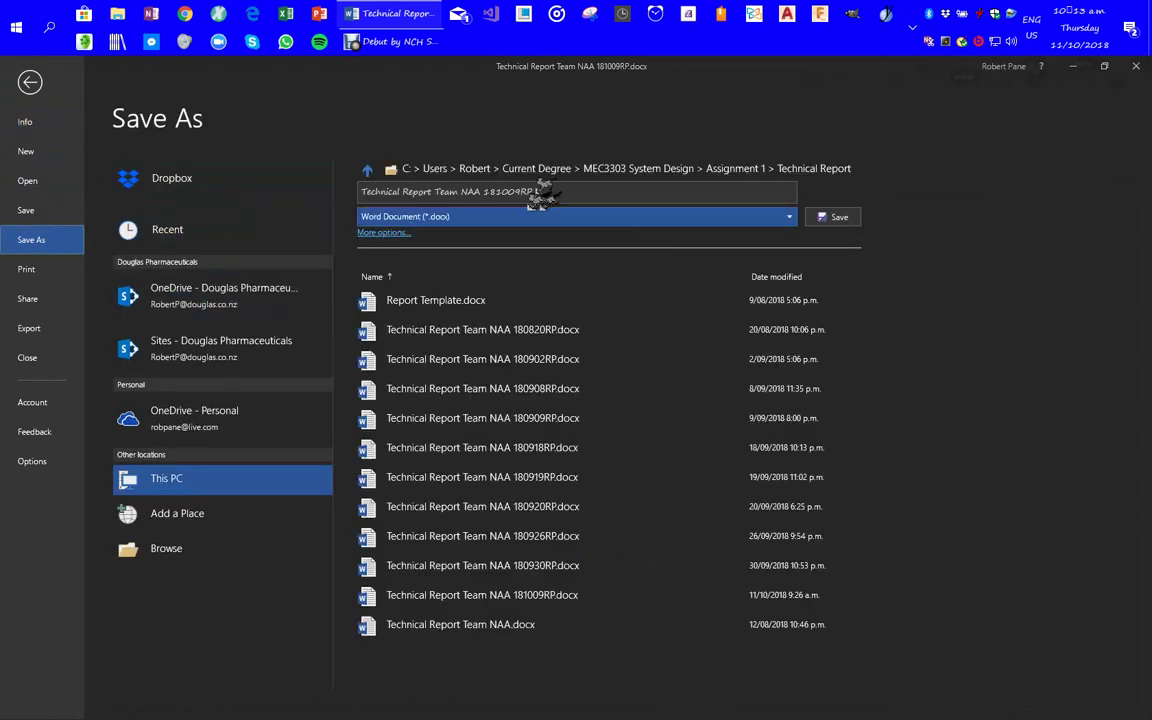
click(520, 210)
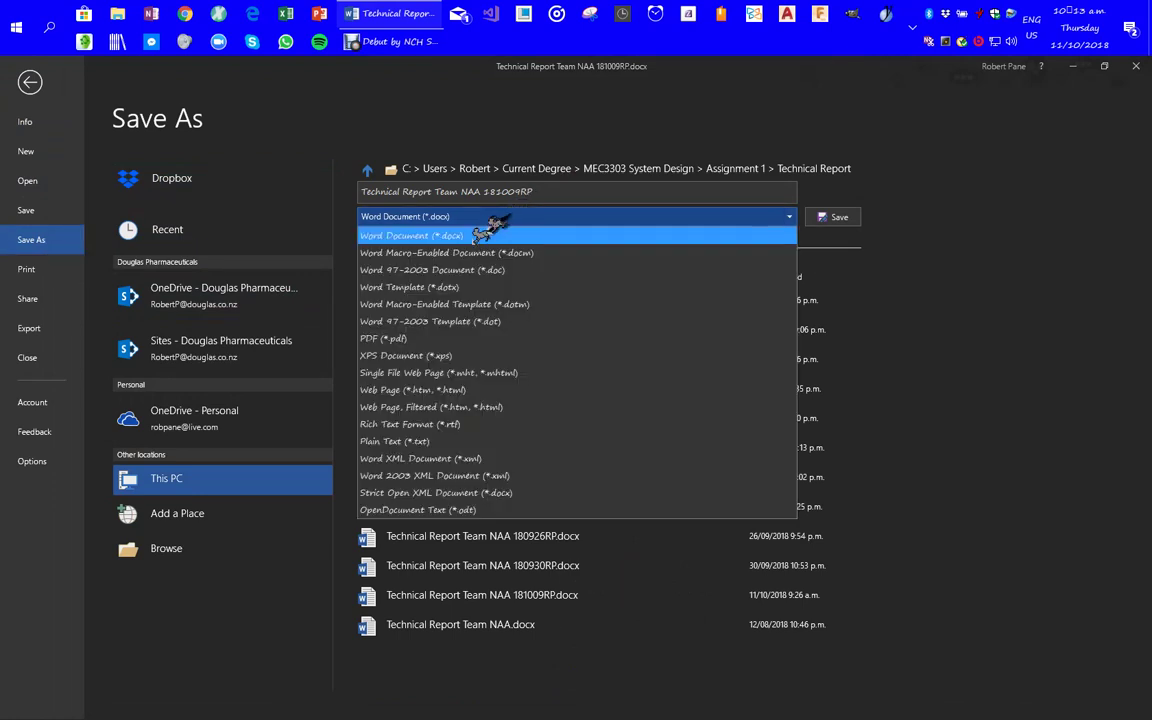
click(418, 338)
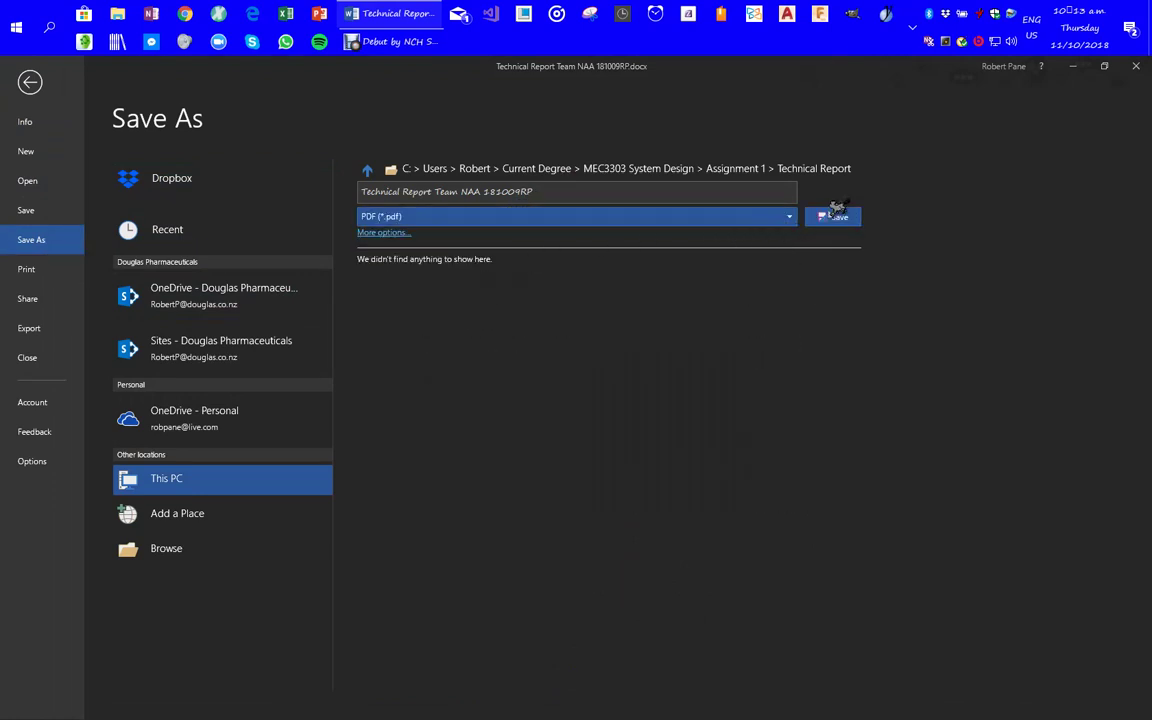
click(553, 190)
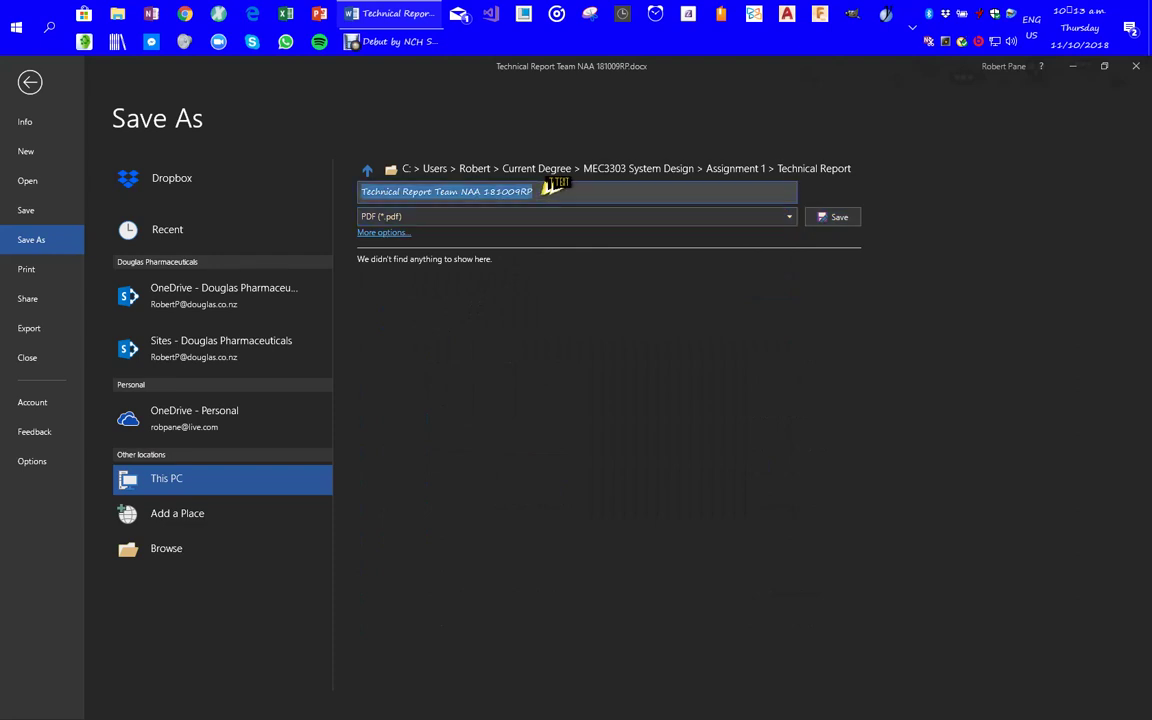
click(551, 189)
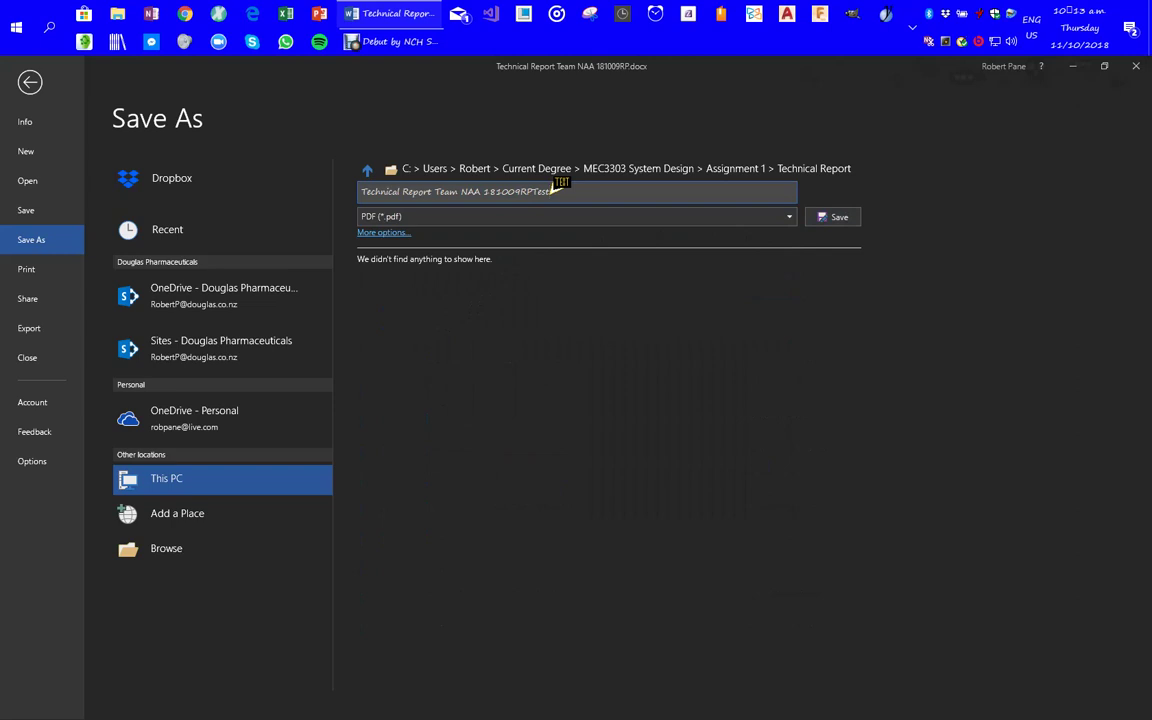
Step: Save the PDF copy in the Technical Report folder, updating the entire table of contents
click(826, 218)
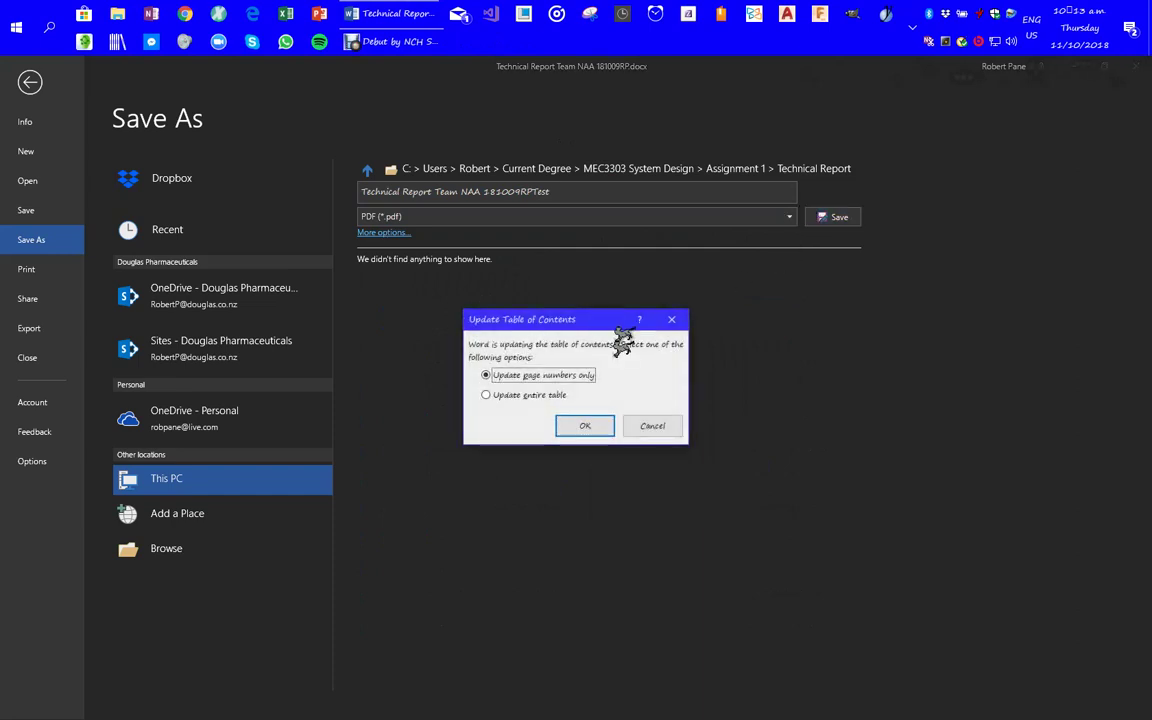
click(533, 394)
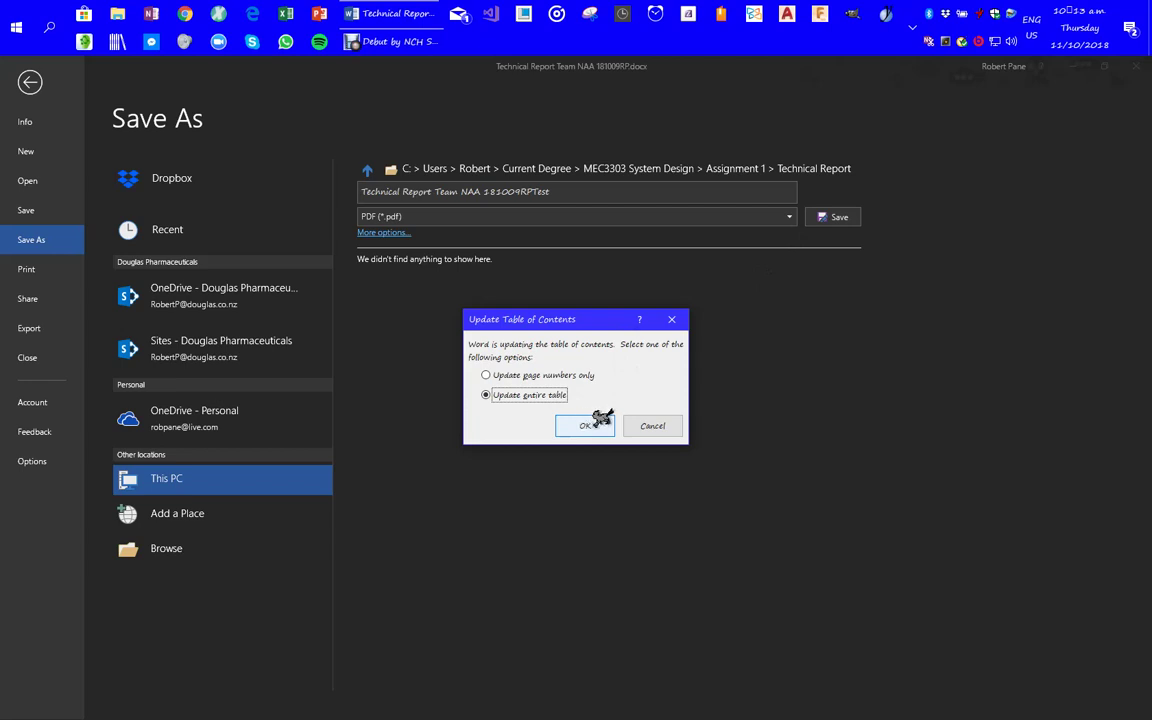
click(594, 425)
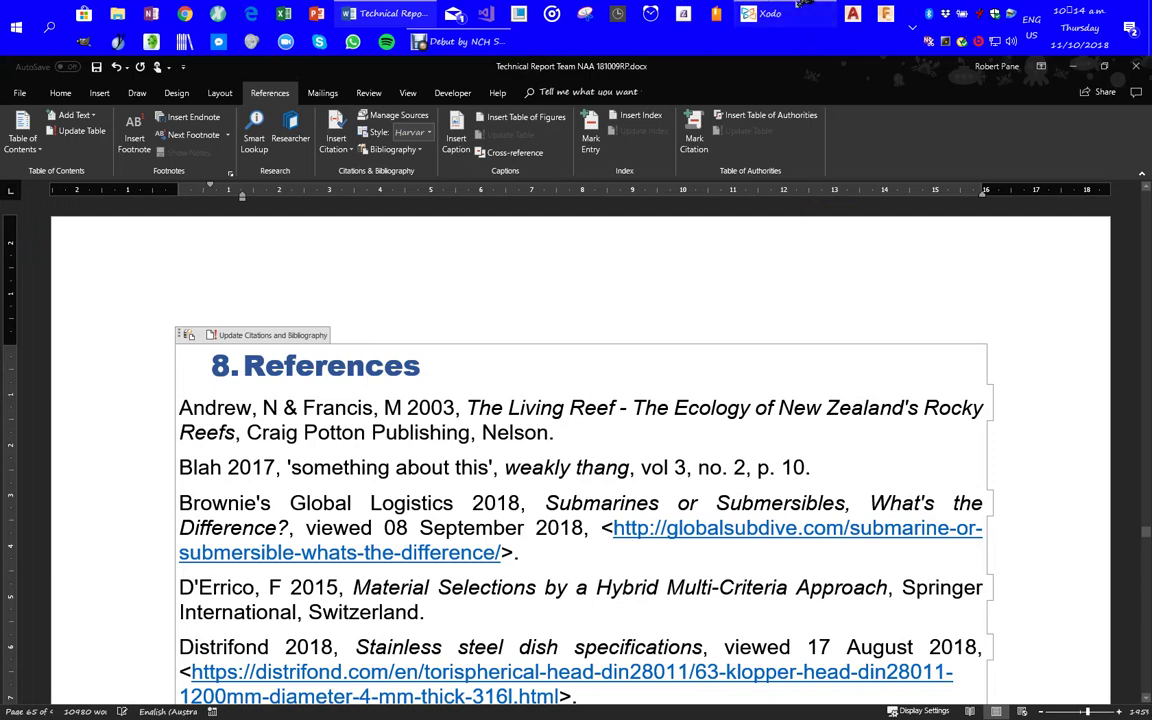
Step: Switch to the saved PDF in Xodo and test the [This] hyperlink to the Objective section on page 5
click(775, 10)
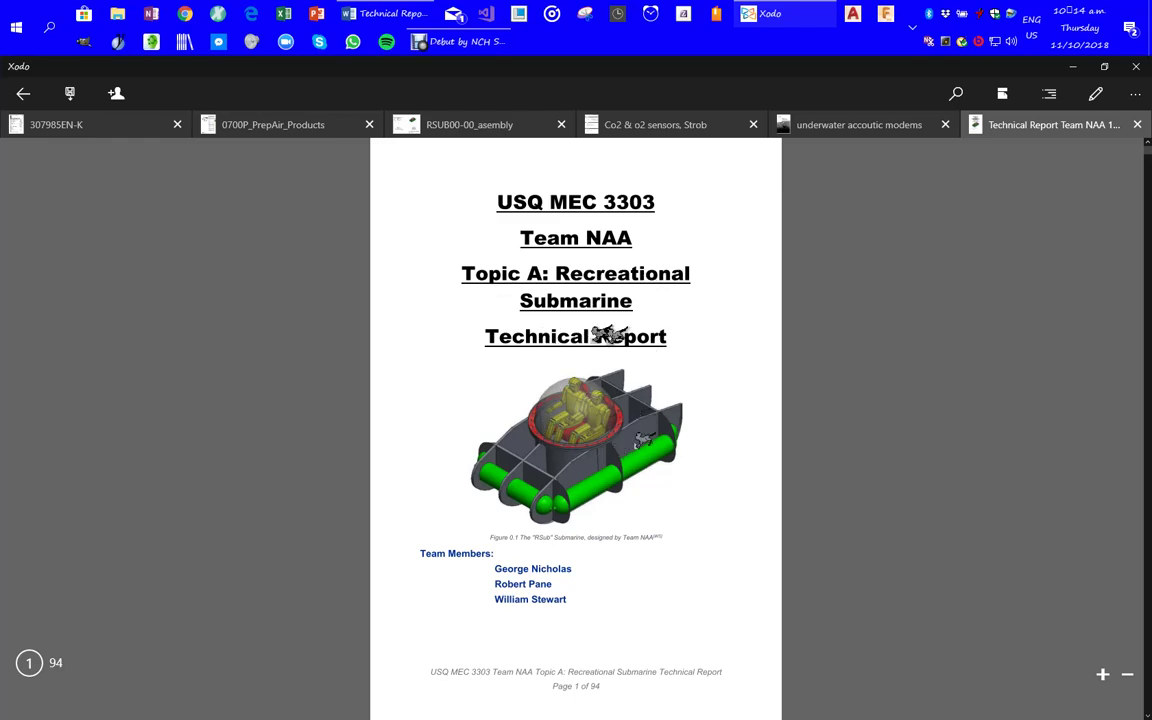
scroll(640, 420, down, 5)
scroll(653, 428, down, 10)
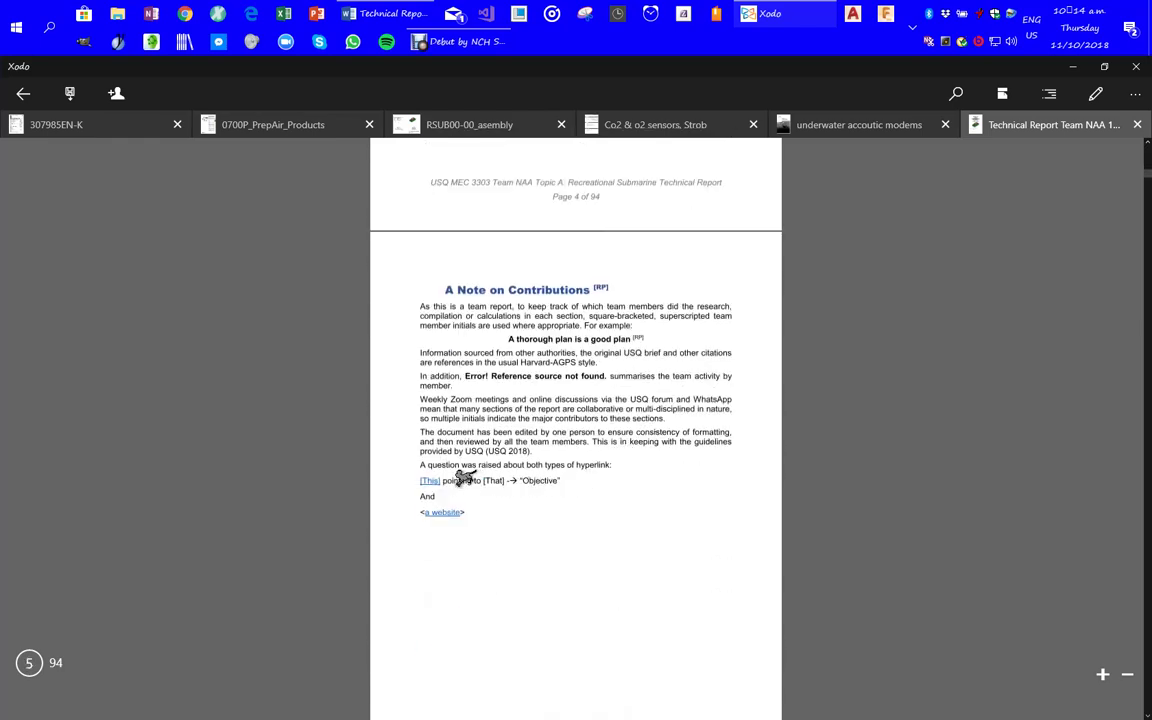
click(437, 477)
double_click(440, 478)
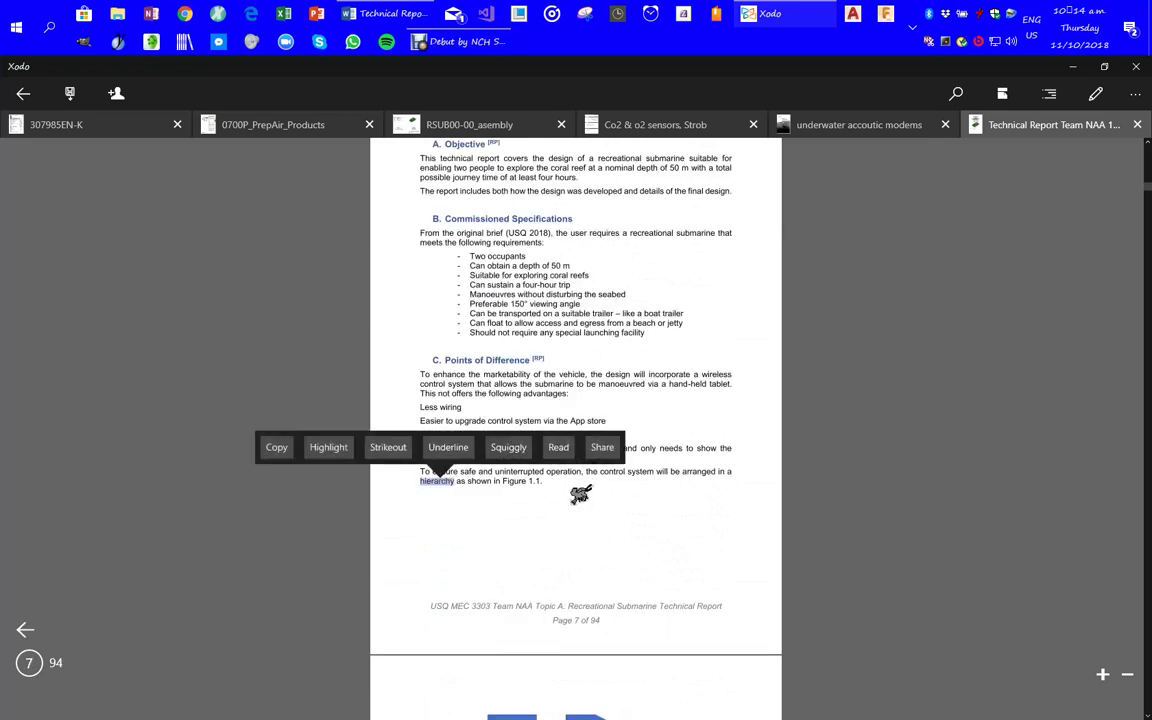
scroll(580, 495, up, 10)
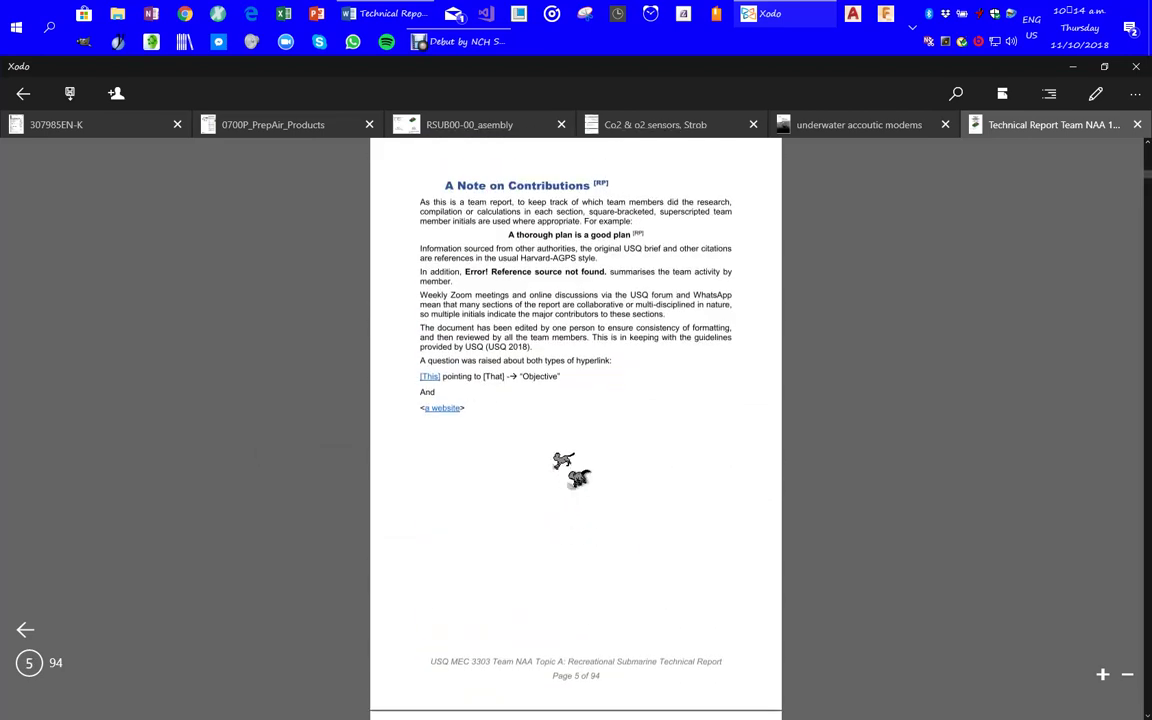
click(432, 375)
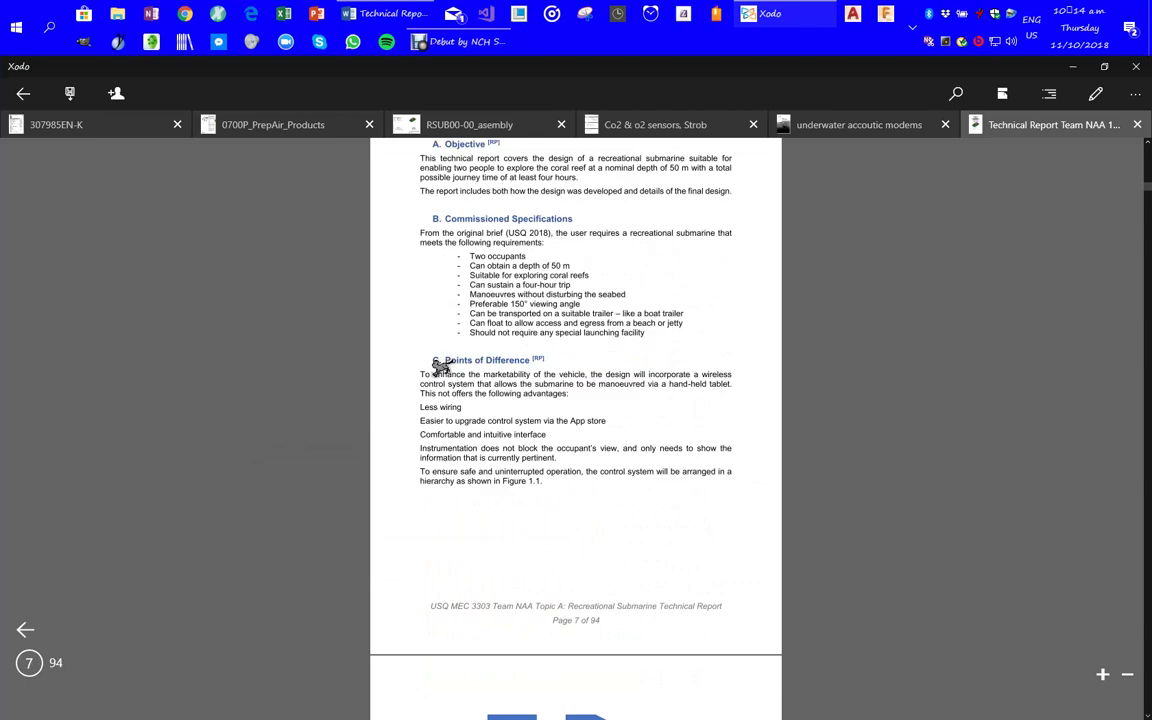
Step: Return to the Note on Contributions page and test the "a website" hyperlink
scroll(477, 200, up, 5)
scroll(478, 241, up, 6)
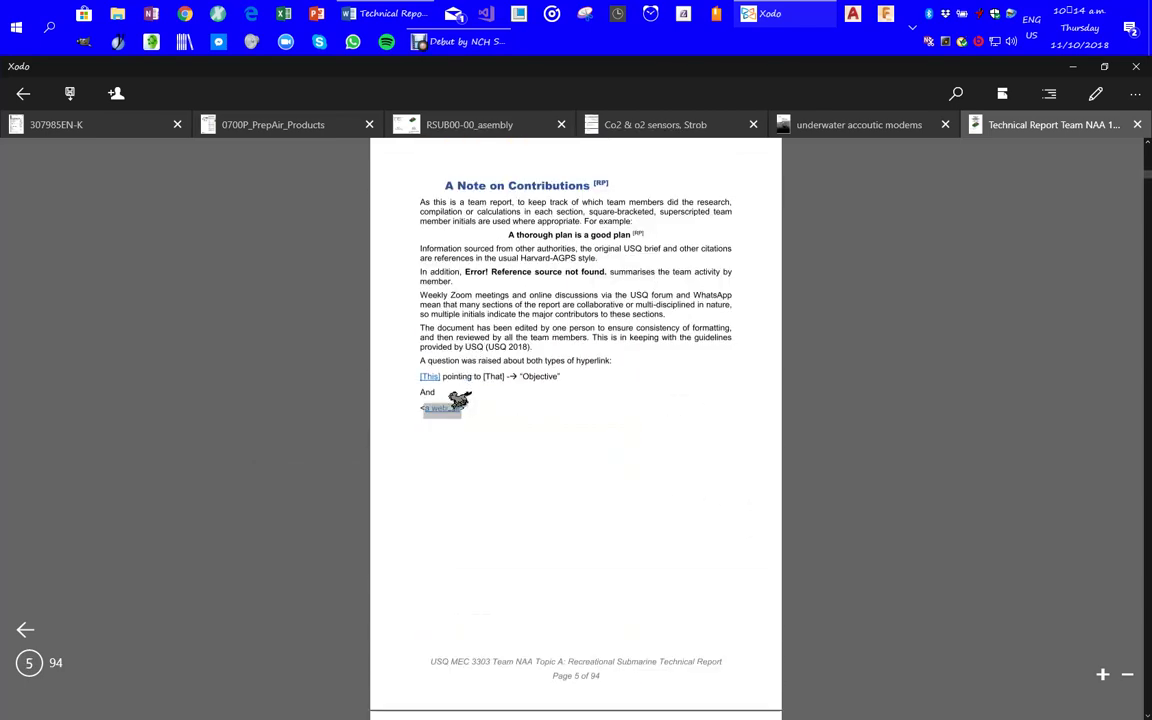
click(460, 398)
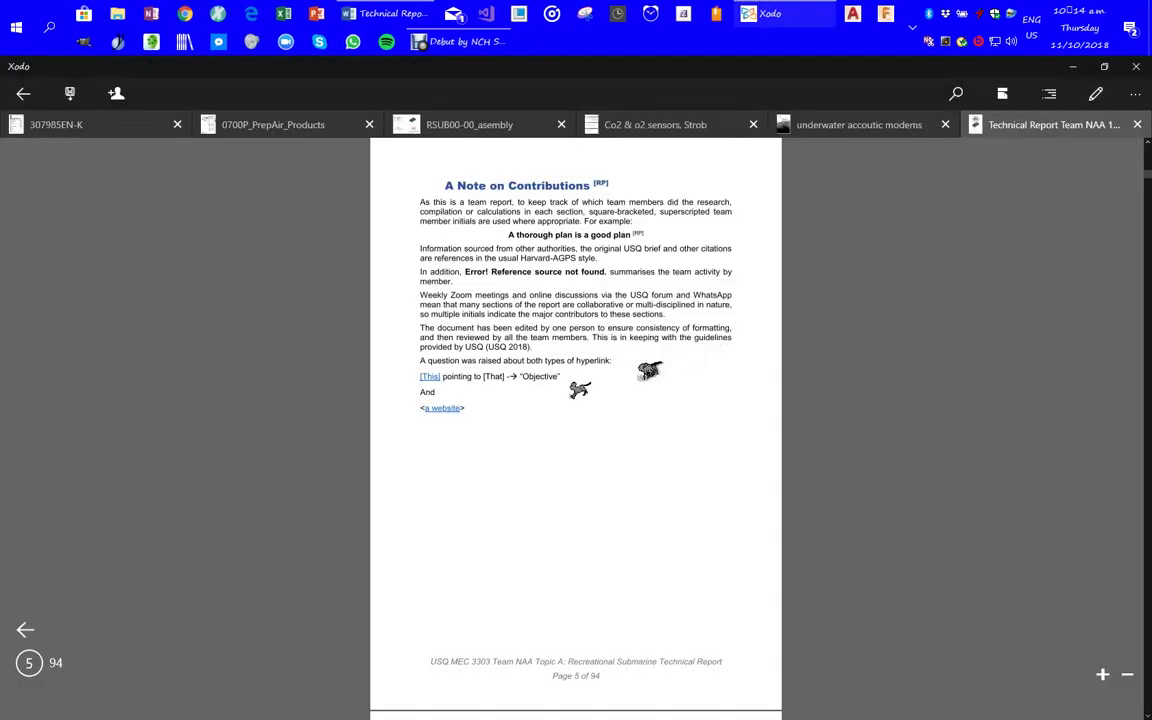
Step: Check the (Blah 2017) citation and test the Figure 0.1 cross-reference below the picture on page 6
scroll(575, 412, down, 4)
scroll(575, 410, down, 4)
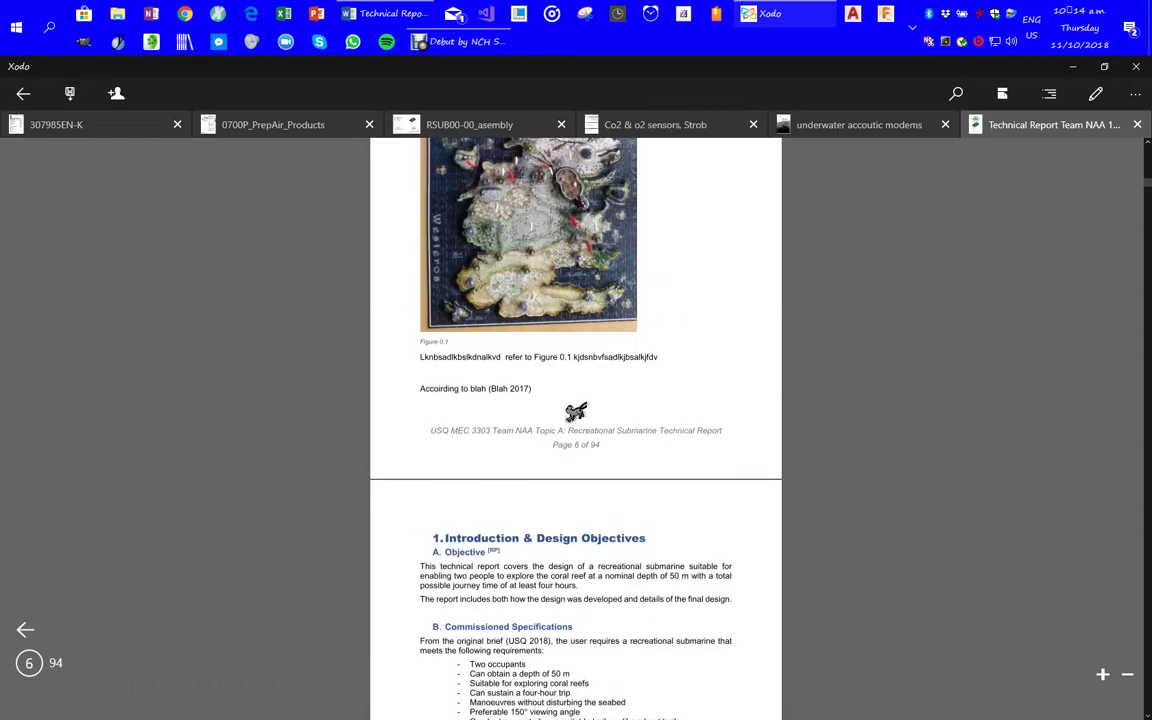
right_click(532, 377)
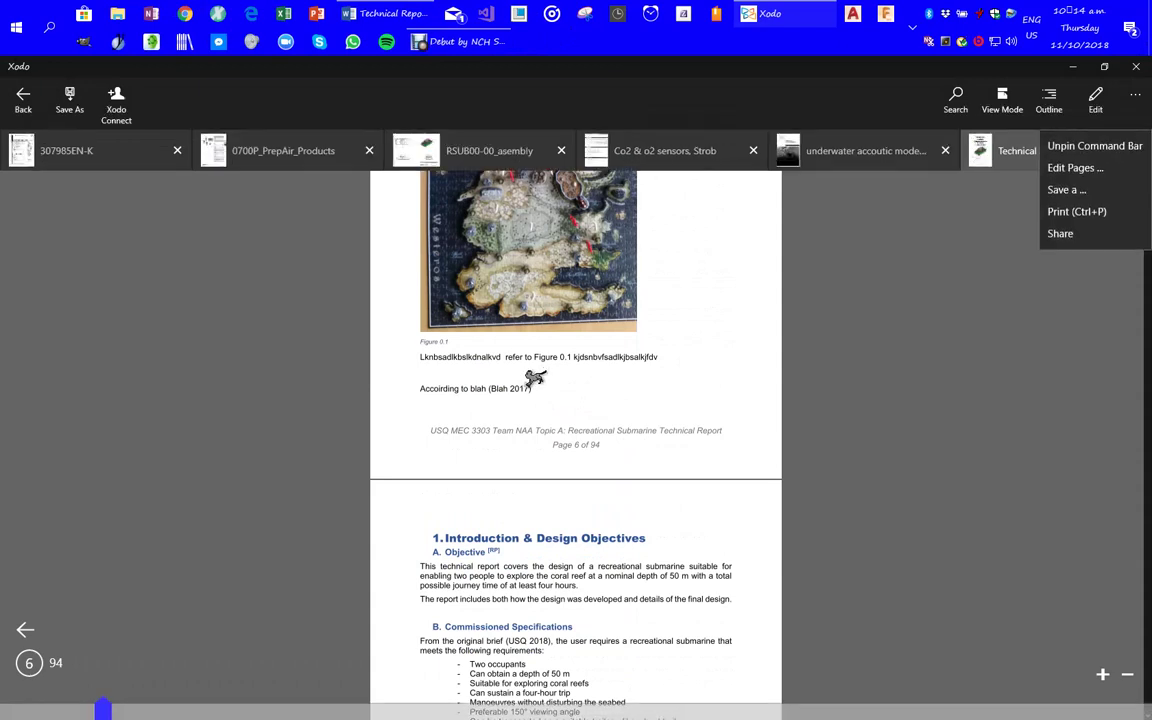
click(562, 353)
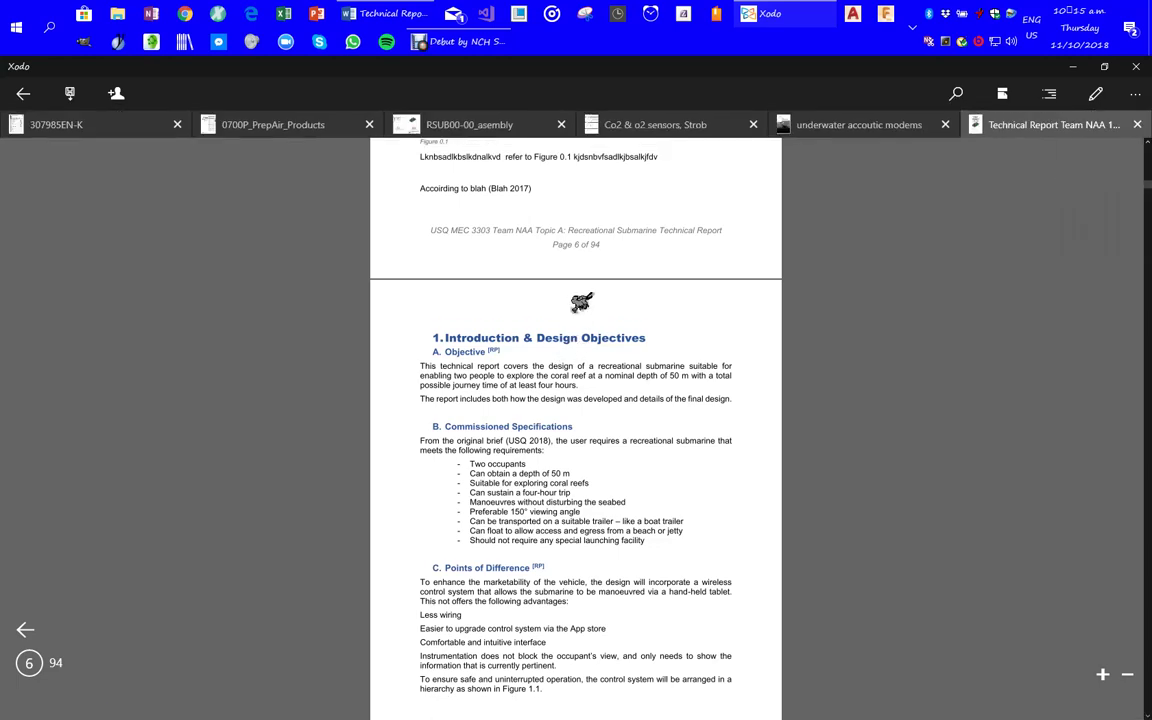
scroll(582, 303, up, 4)
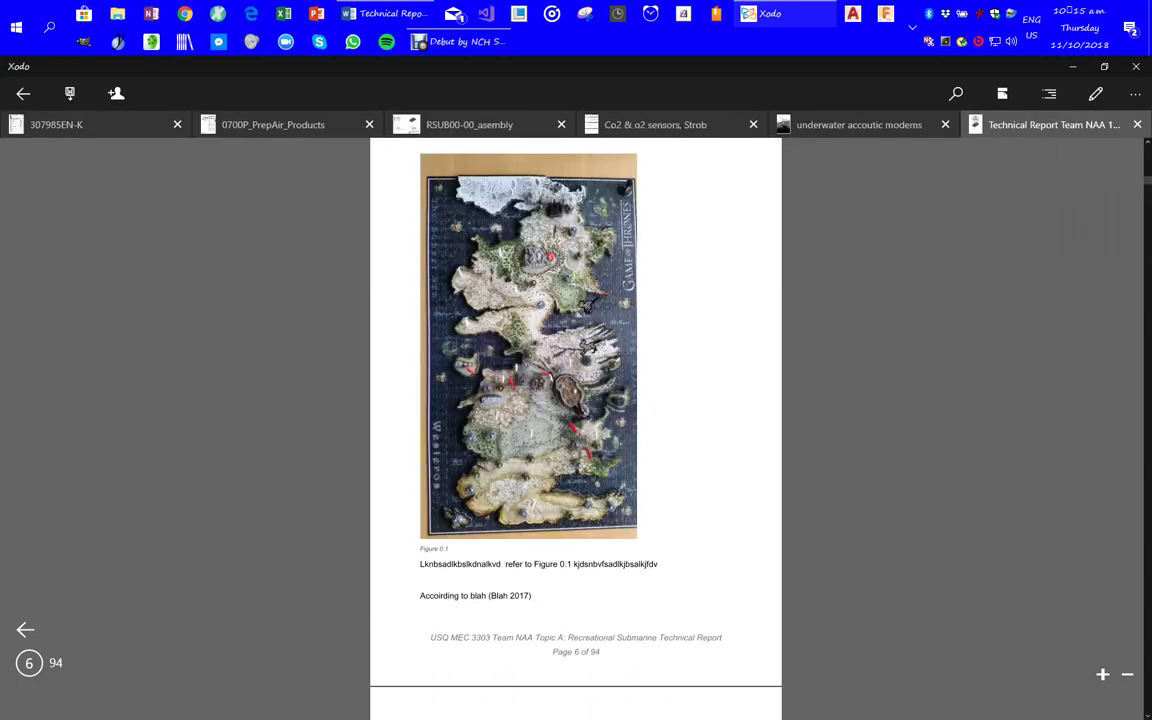
scroll(518, 390, down, 2)
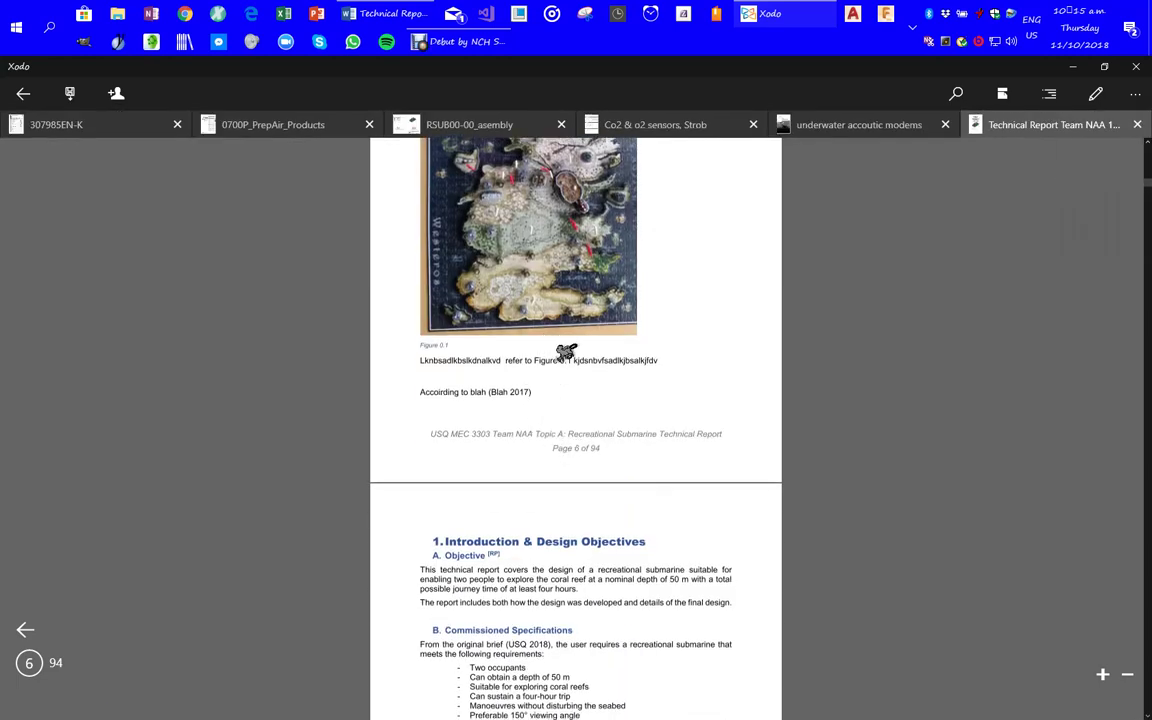
scroll(566, 352, down, 2)
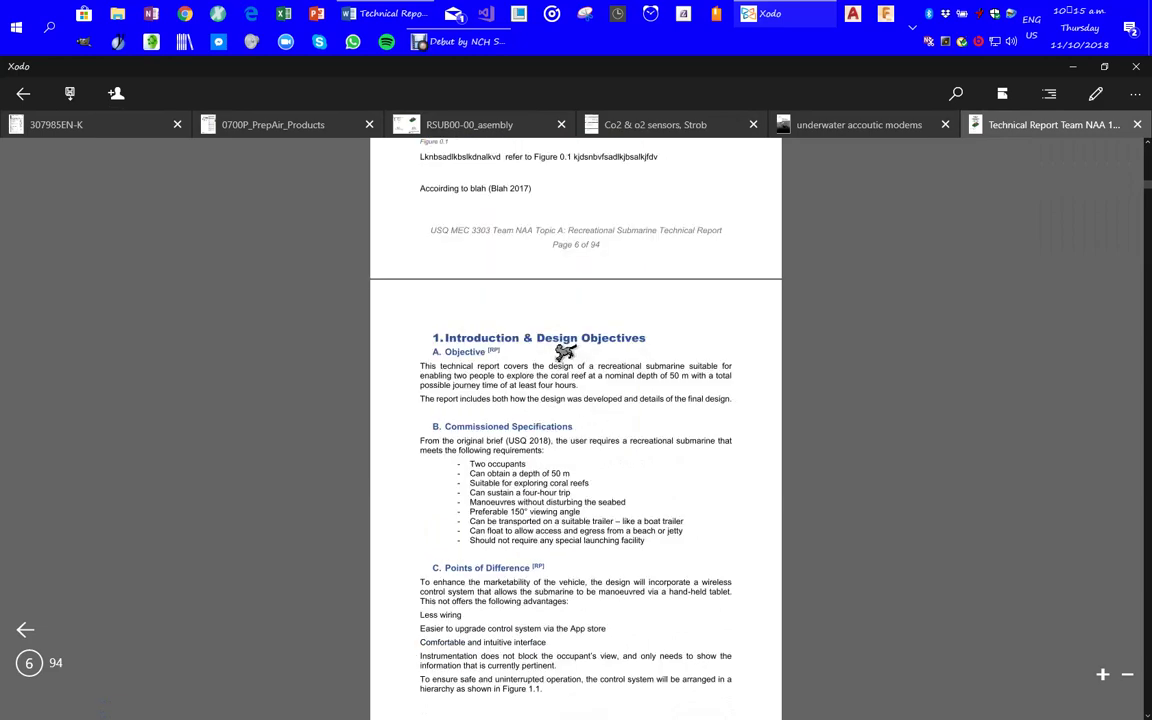
Step: Test the Figure 1.1 cross-reference at the end of the Points of Difference section
scroll(566, 352, down, 10)
scroll(579, 355, up, 2)
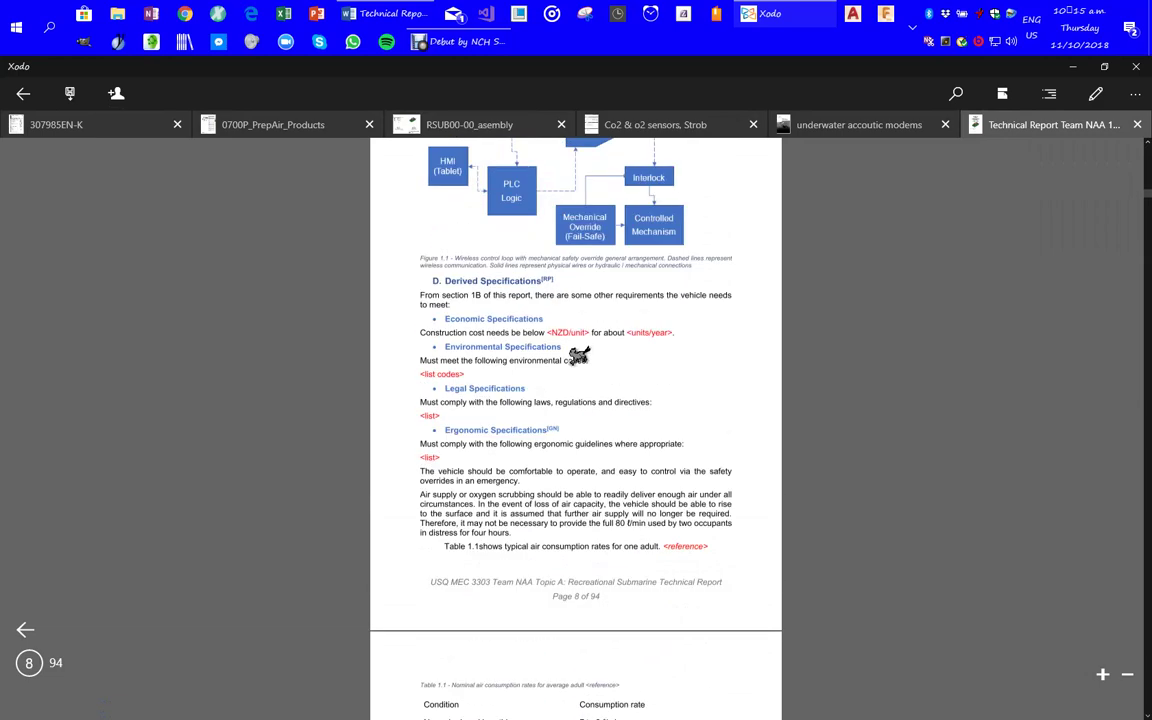
scroll(578, 356, up, 4)
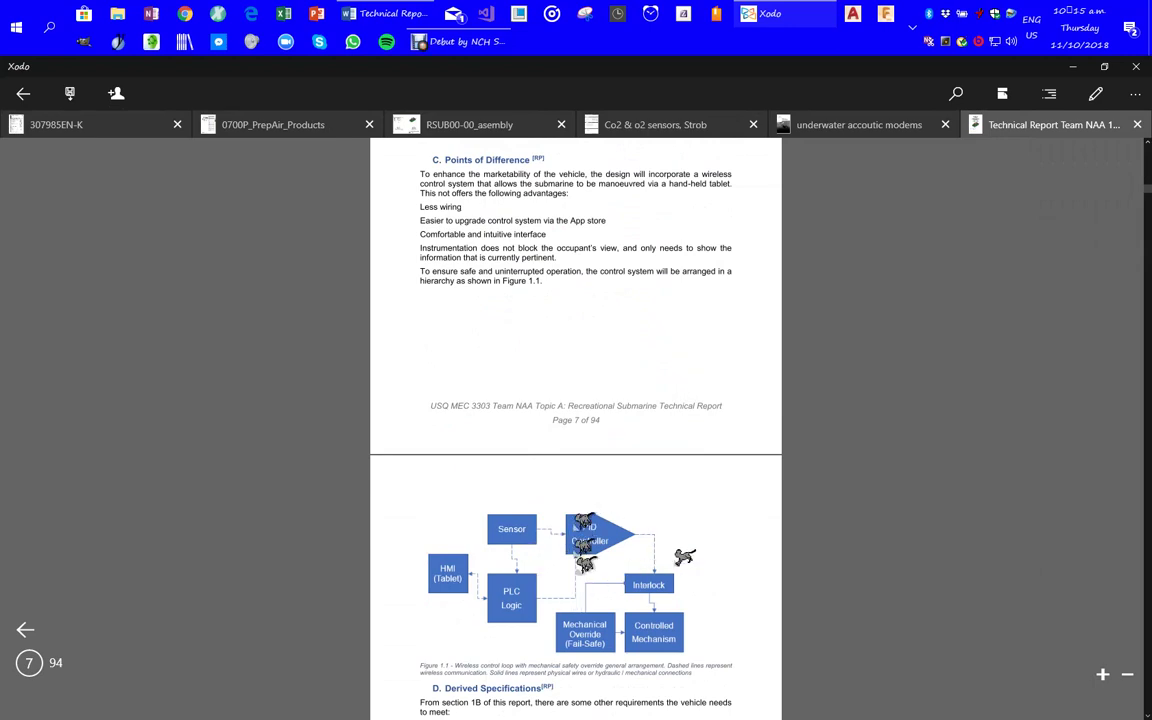
click(527, 277)
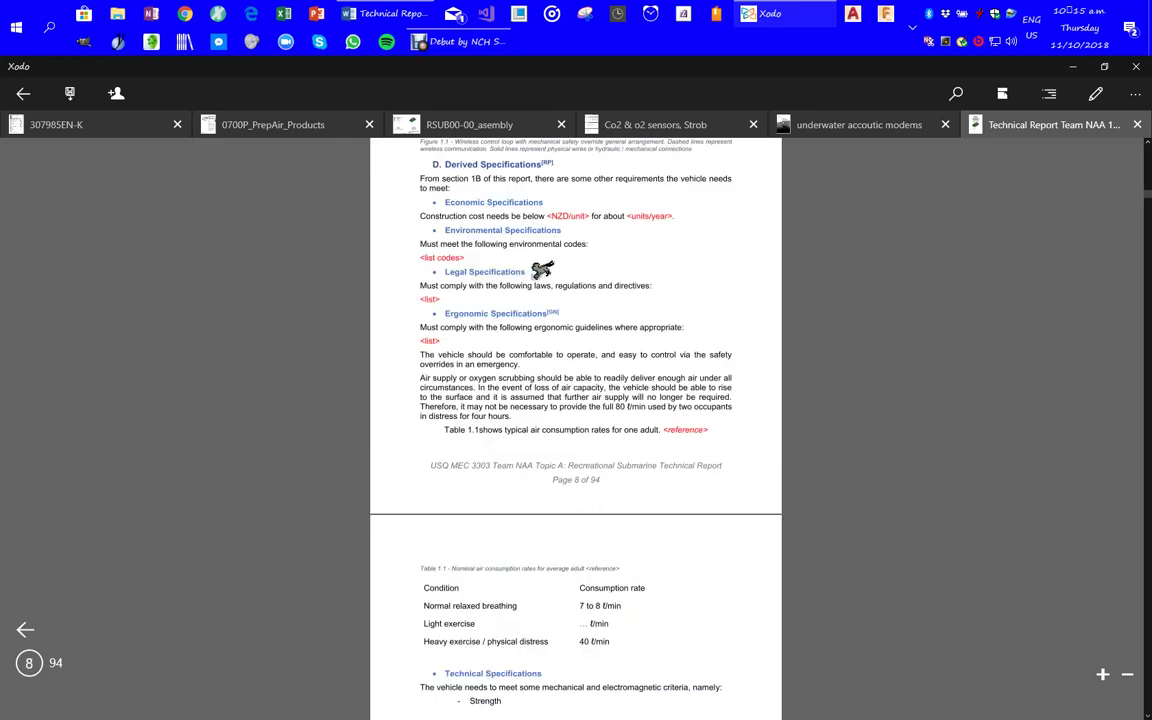